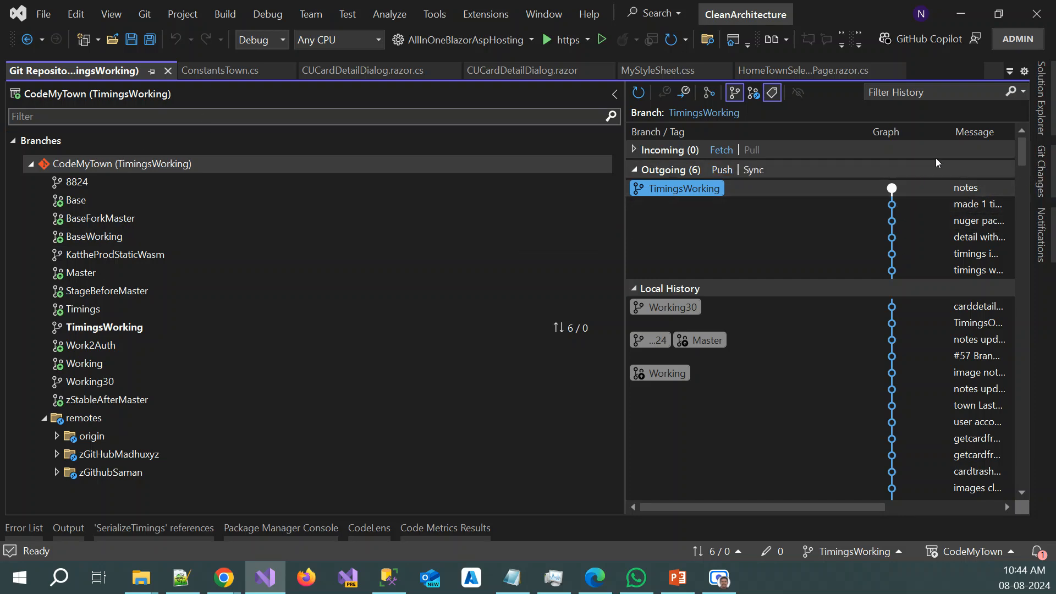
# Open the remotes settings of the CodeMyTown repository and review the origin and zGitHubMadhuxyz entries
pyautogui.click(144, 13)
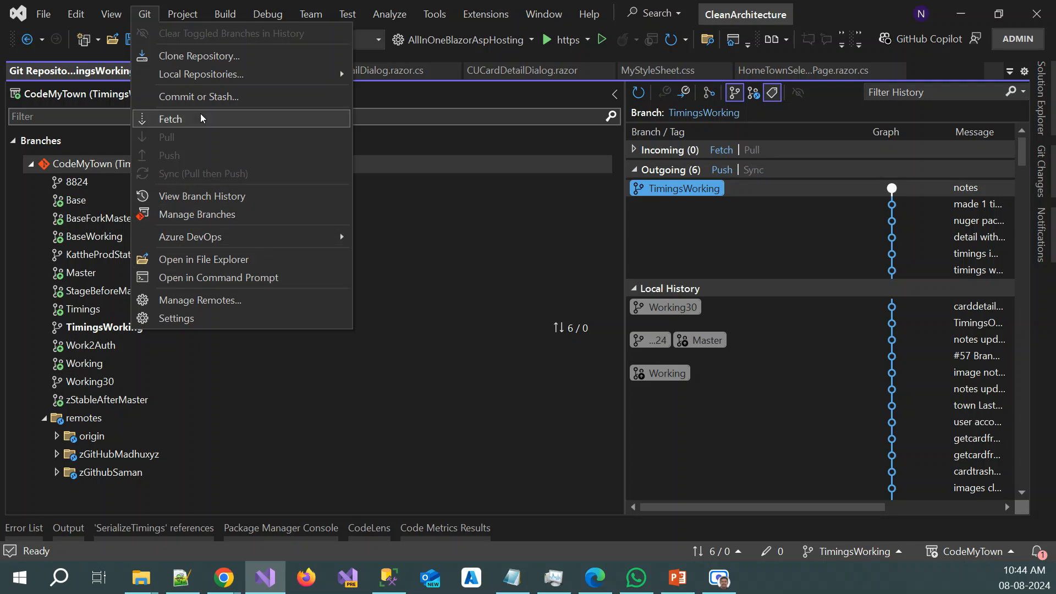
pyautogui.click(211, 96)
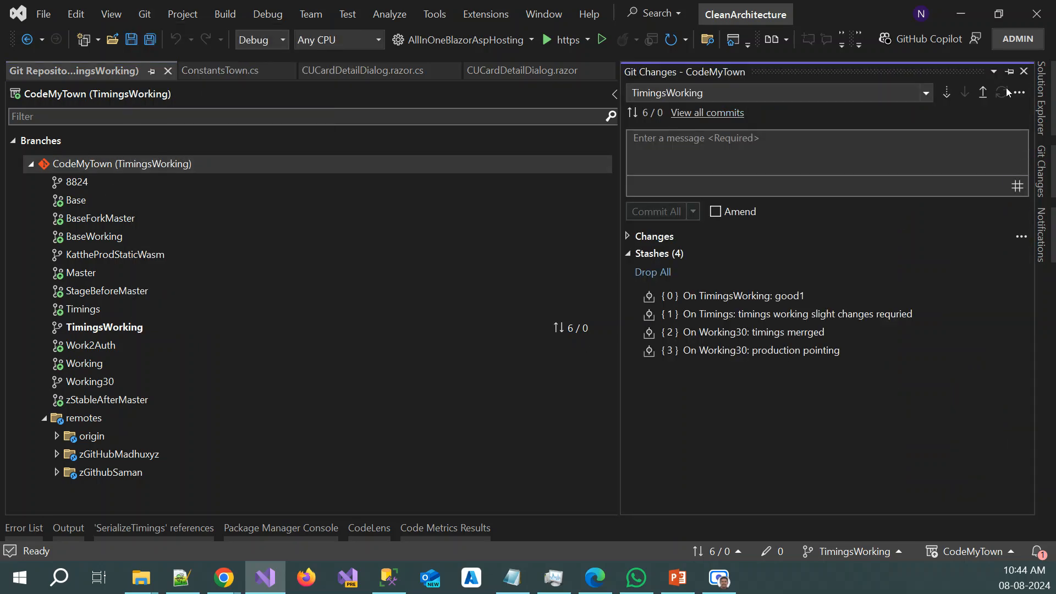
pyautogui.click(1020, 95)
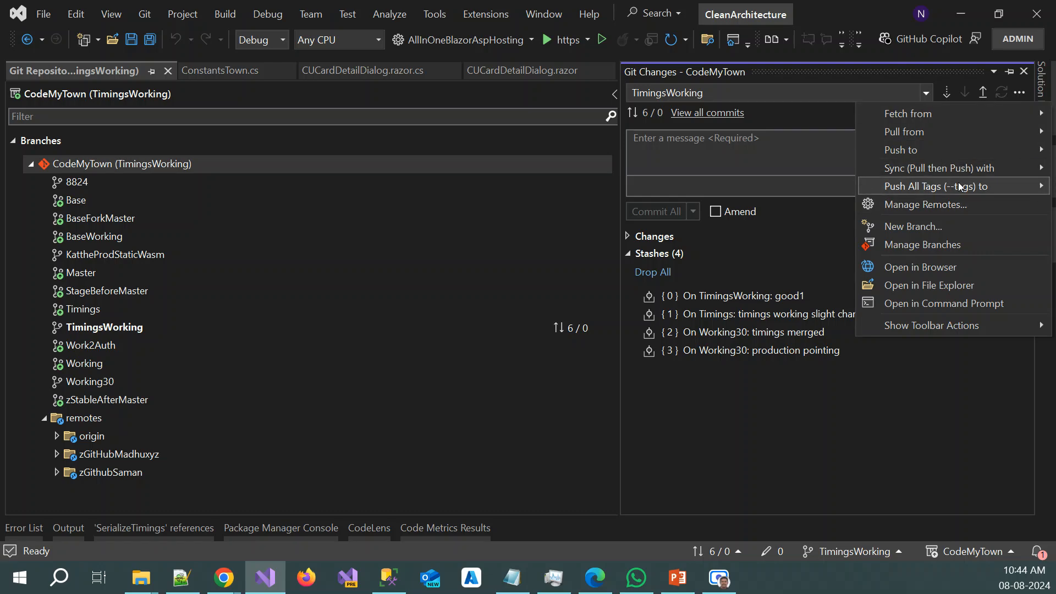
pyautogui.click(953, 204)
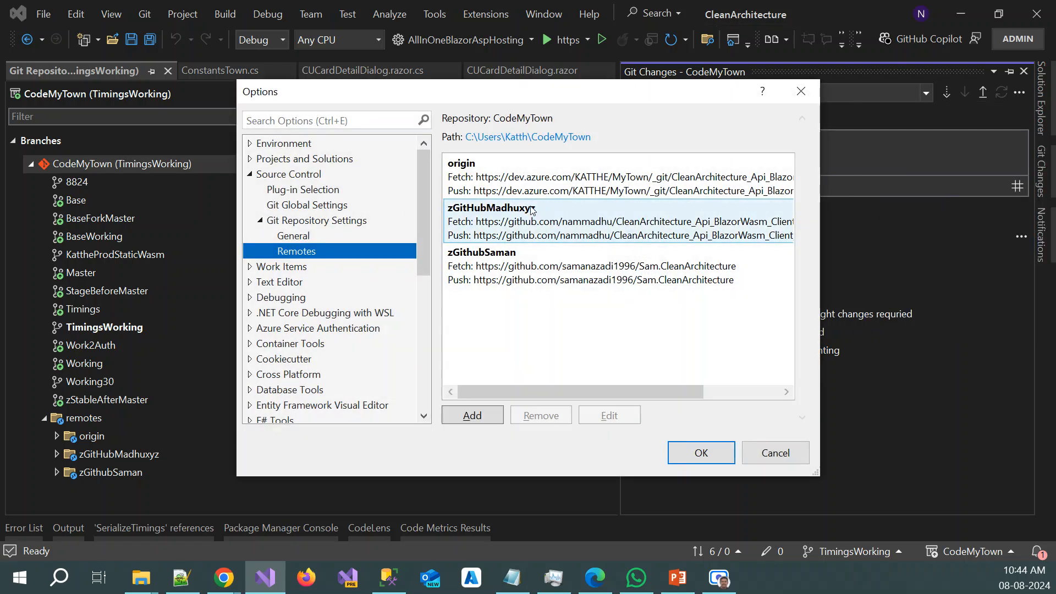
pyautogui.click(557, 191)
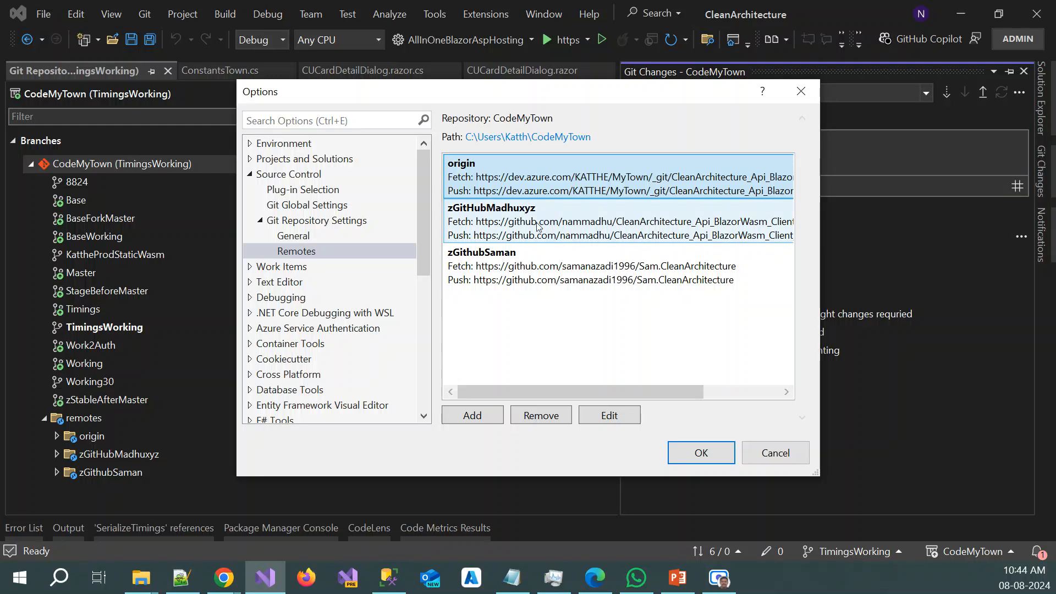
pyautogui.click(542, 224)
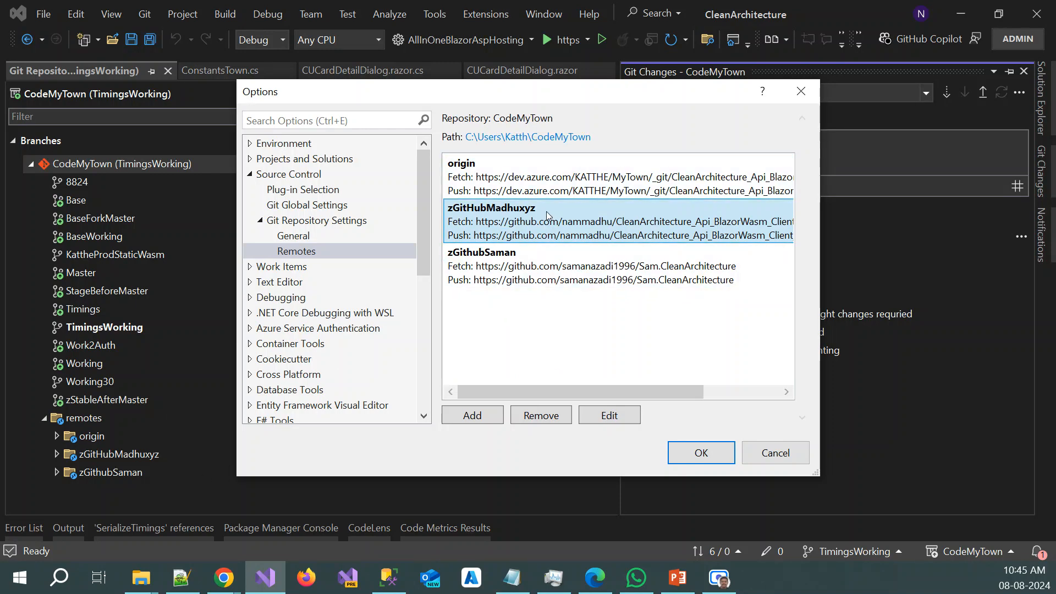
# Inspect the name and fetch URL of the zGitHubMadhuxyz remote, and close the settings without saving changes
pyautogui.click(631, 415)
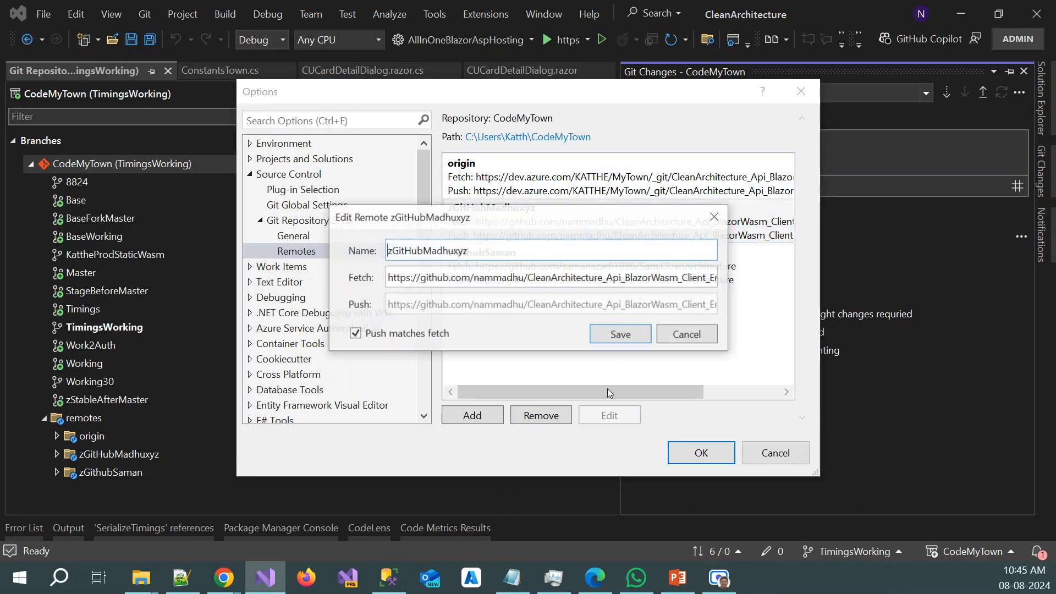
pyautogui.doubleClick(461, 251)
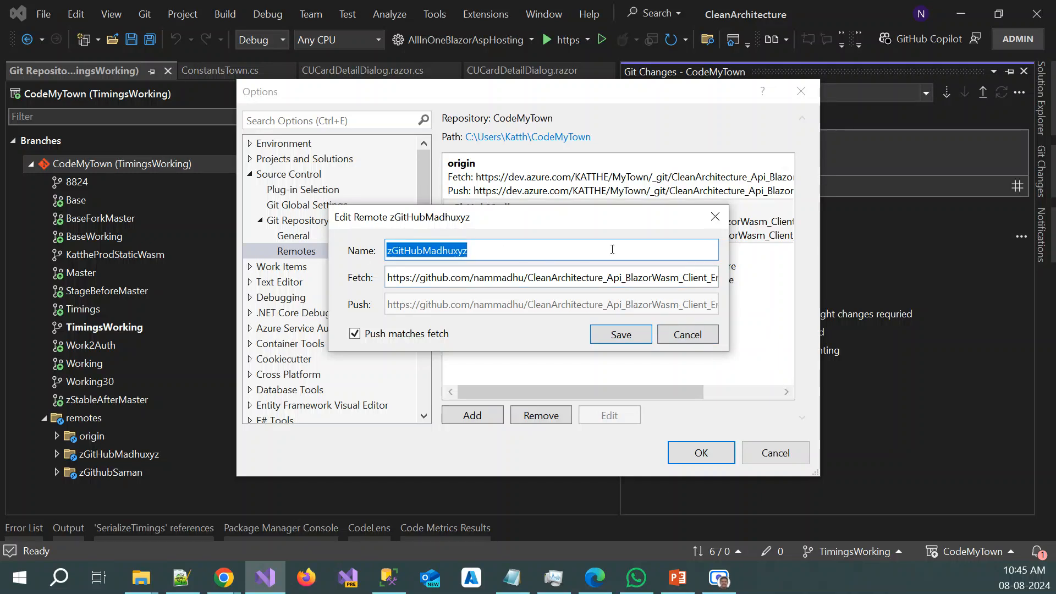
pyautogui.click(626, 278)
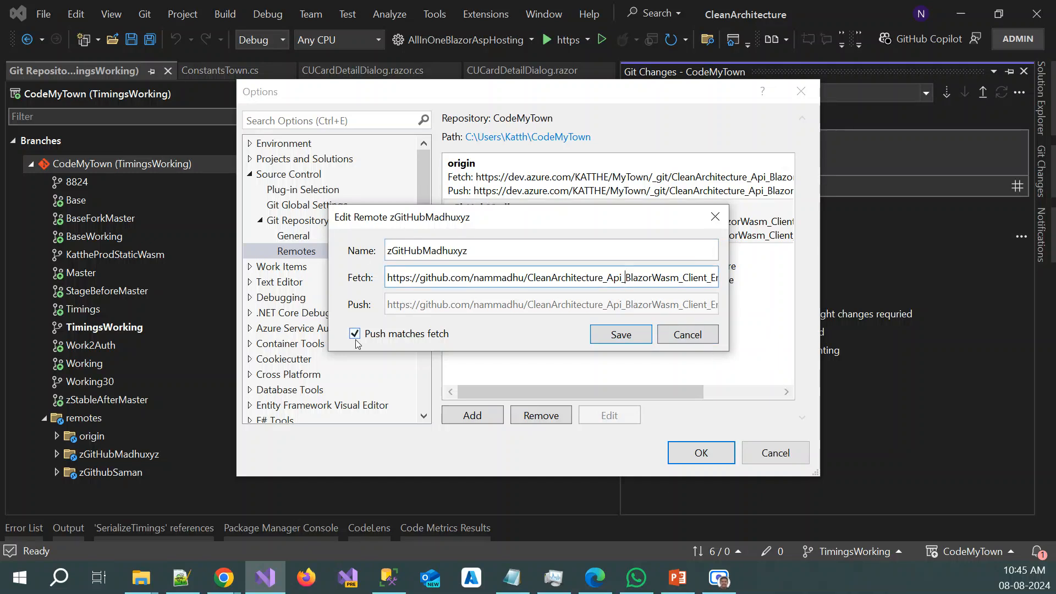
pyautogui.click(688, 335)
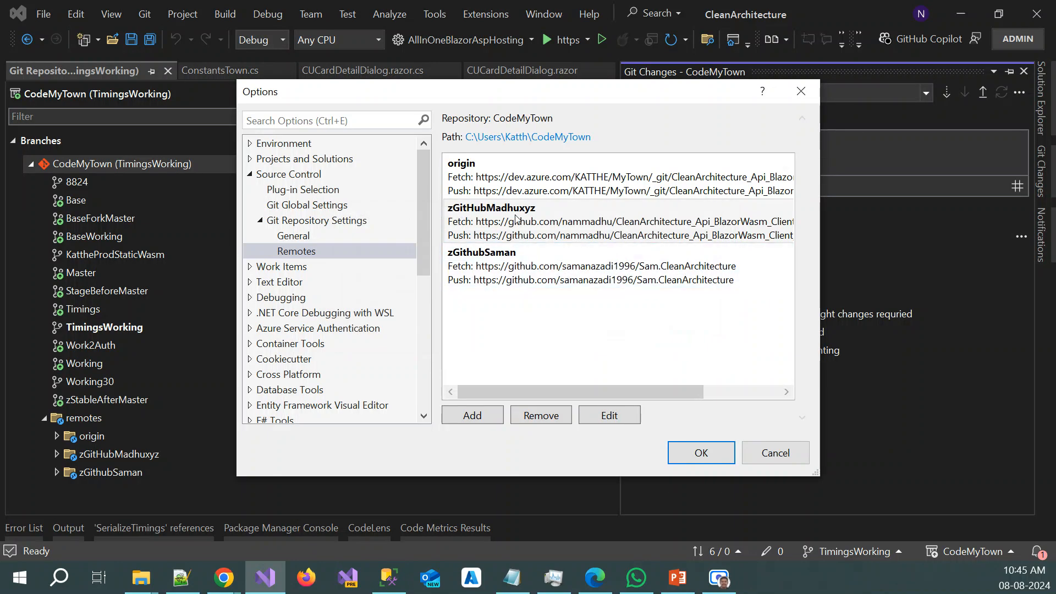
pyautogui.click(775, 453)
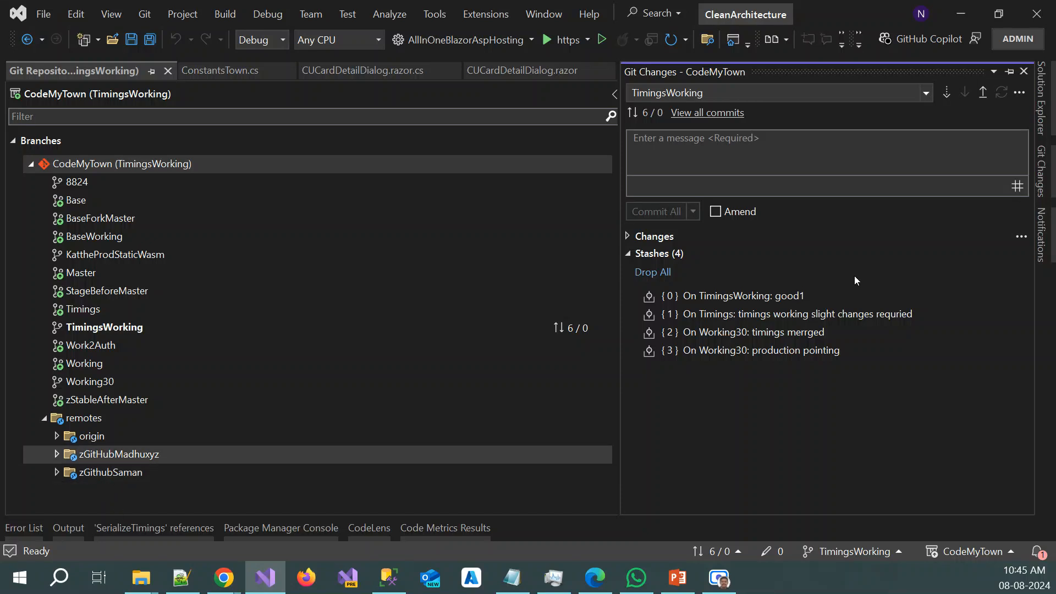
# Check which remotes can be fetched from and which Git commands the CodeMyTown repository node offers
pyautogui.click(1022, 98)
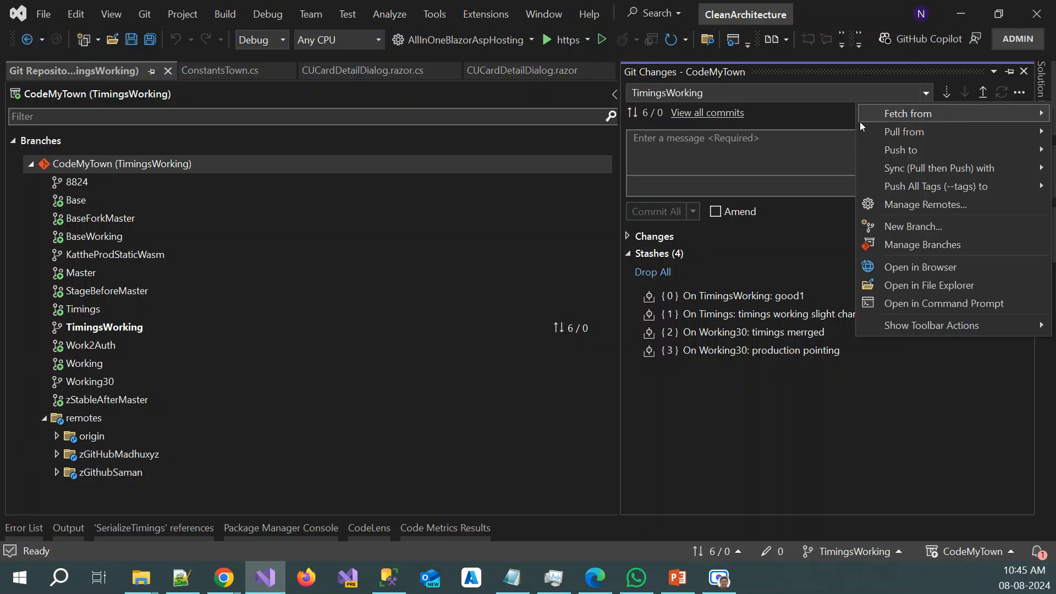
pyautogui.moveTo(863, 116)
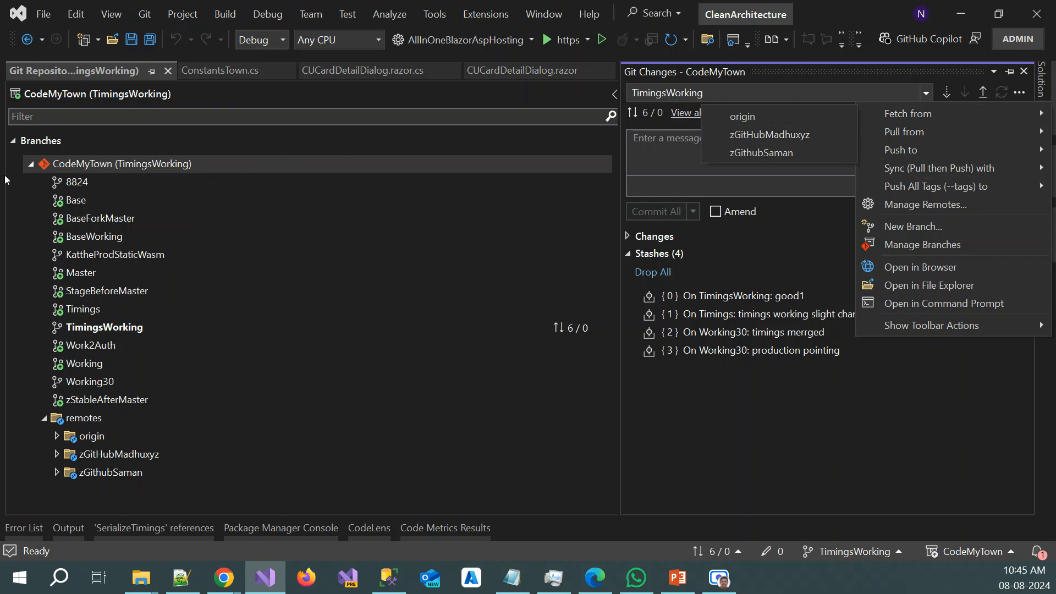
pyautogui.rightClick(111, 164)
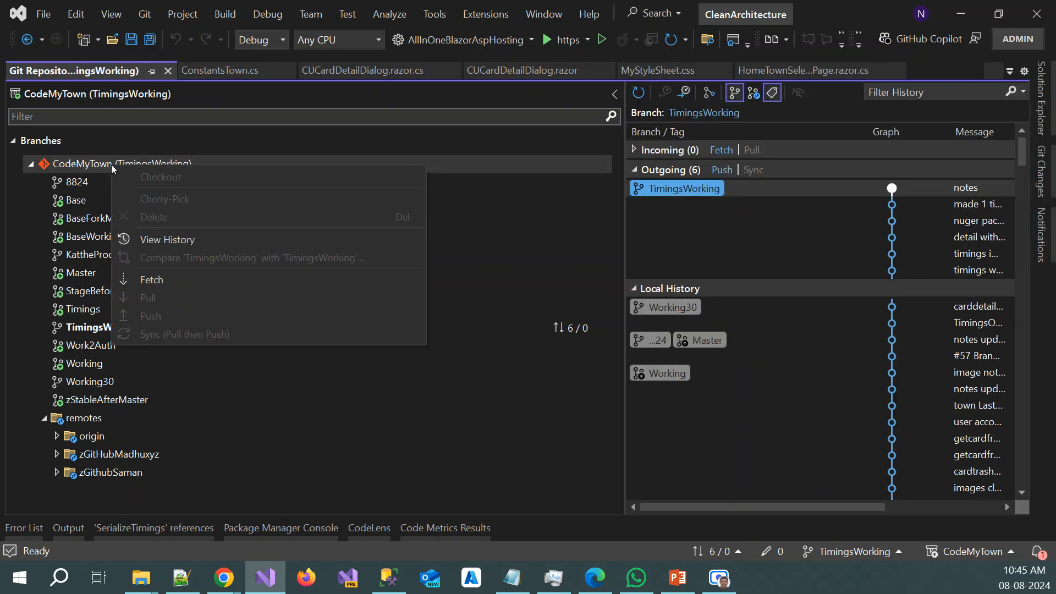
pyautogui.click(92, 437)
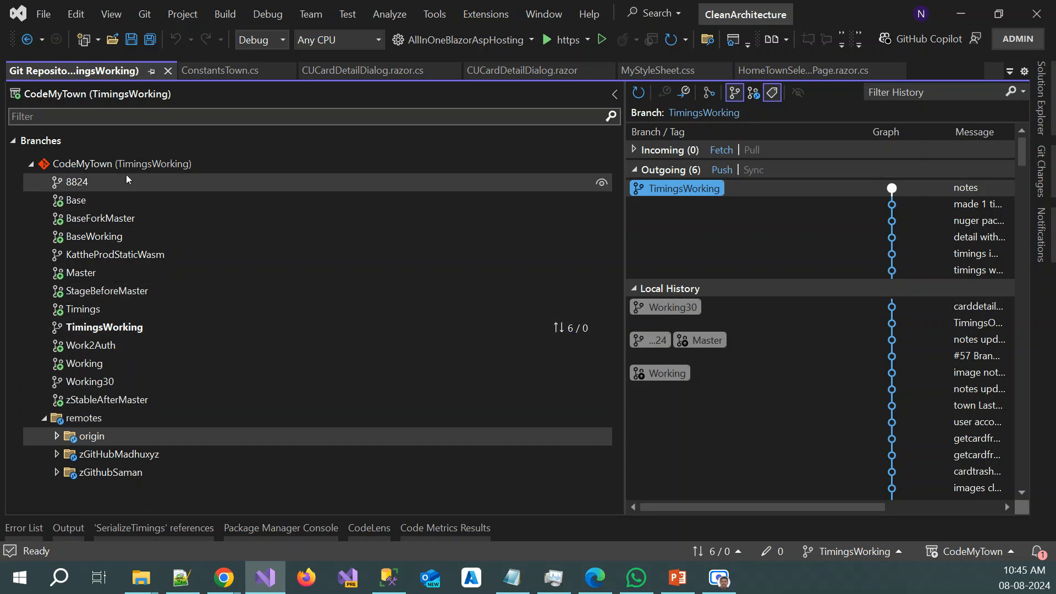
# Compare the origin and zGitHubMadhuxyz URLs in the remotes settings again, and leave without changes
pyautogui.click(1040, 164)
pyautogui.click(1020, 93)
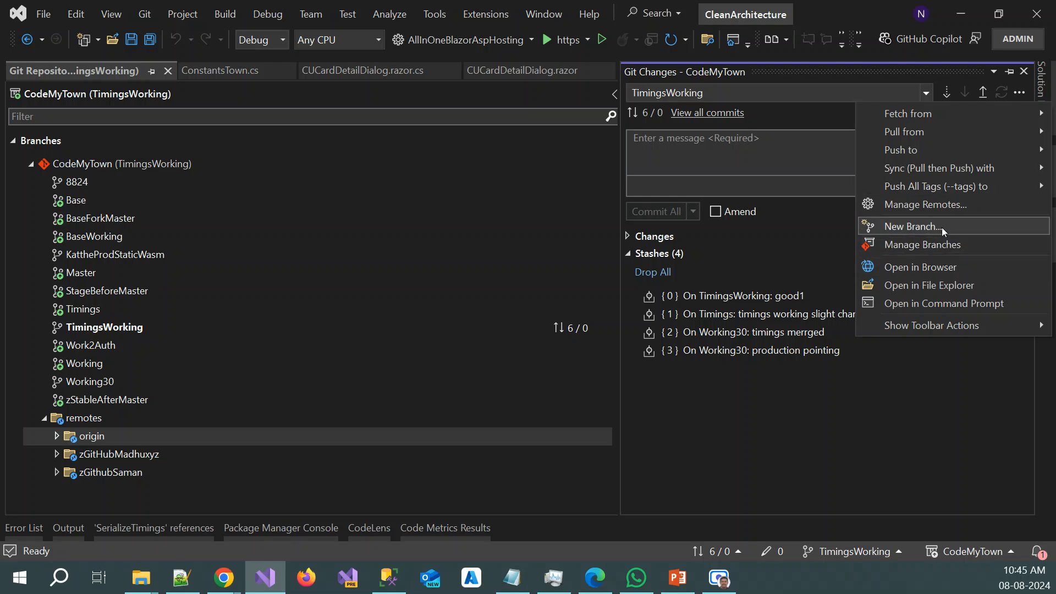
pyautogui.click(958, 200)
pyautogui.click(502, 183)
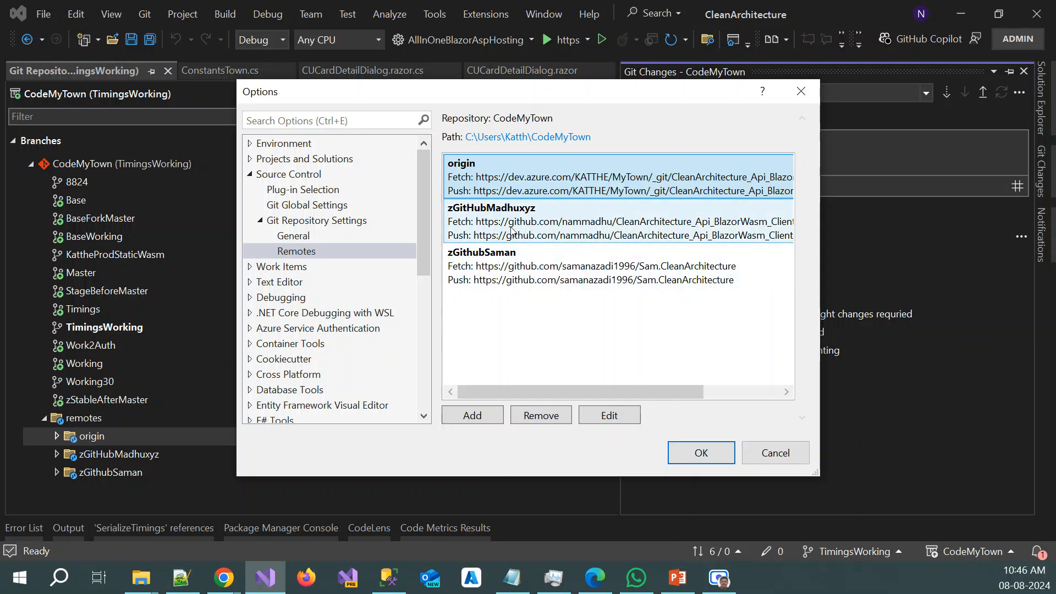
pyautogui.click(465, 230)
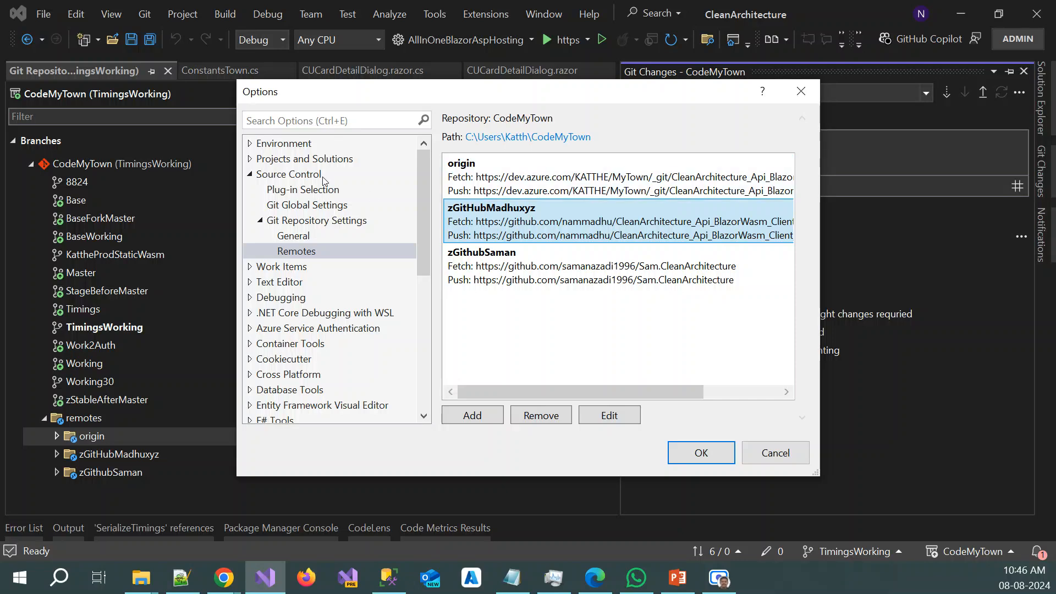
pyautogui.click(498, 179)
pyautogui.click(775, 450)
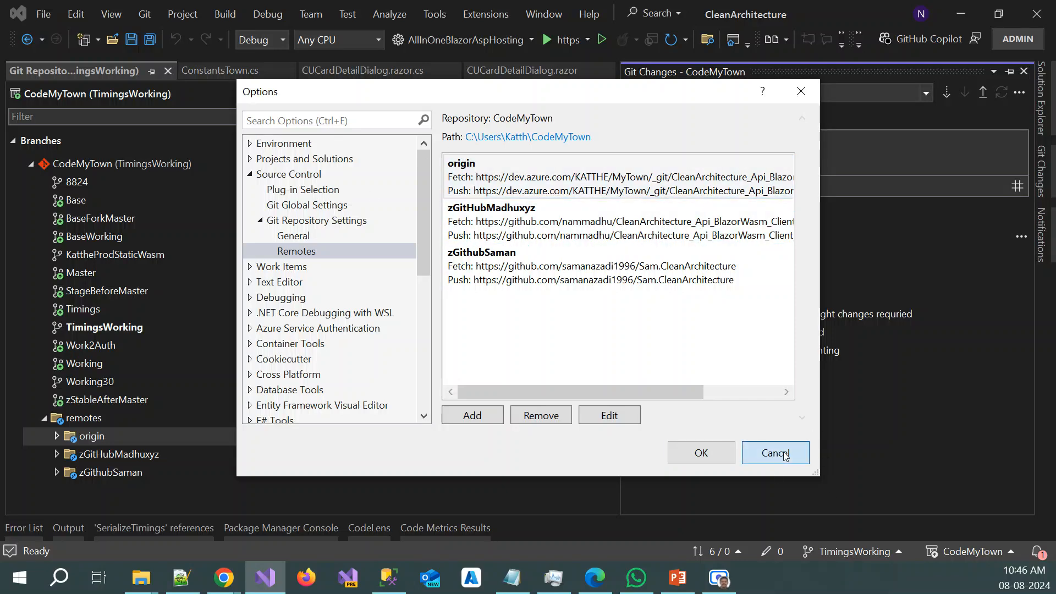
# Run a fetch on the CodeMyTown repository from its node in the branch tree
pyautogui.rightClick(88, 169)
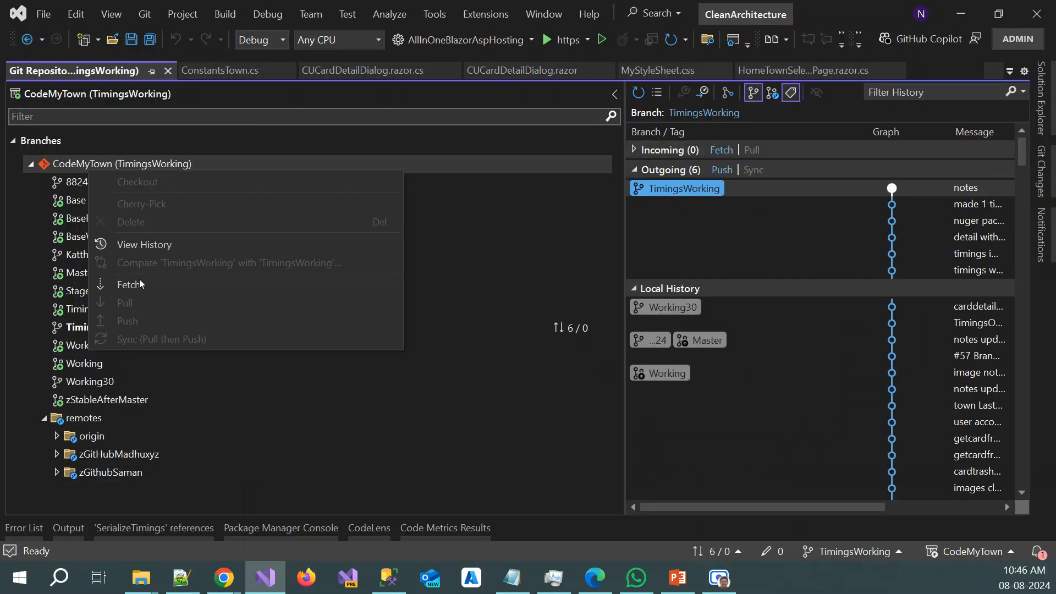
pyautogui.click(138, 282)
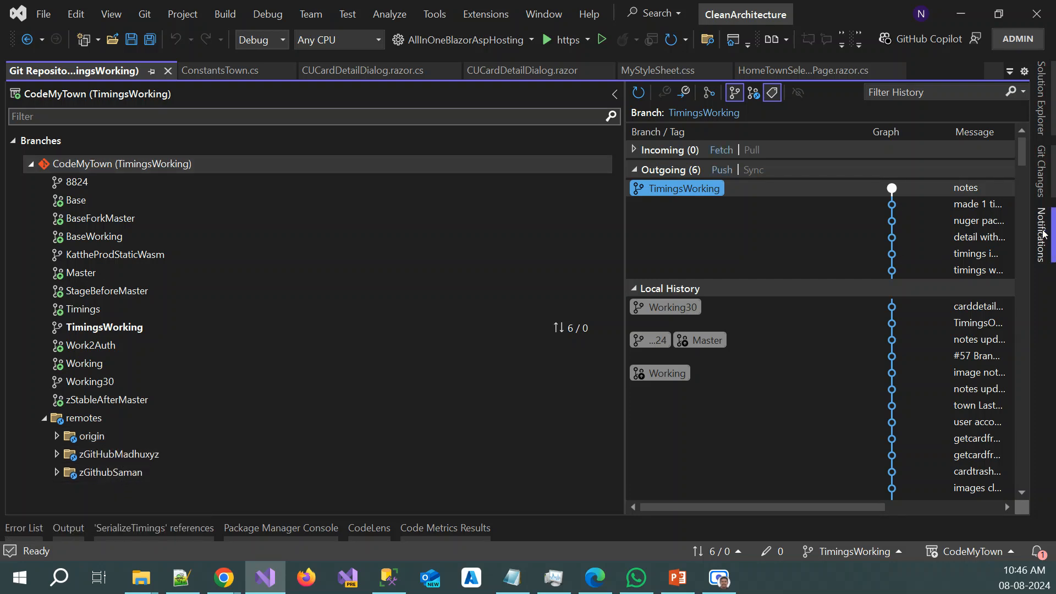
# Review the remotes offered for fetching from, pulling from and pushing to with the TimingsWorking branch
pyautogui.click(1041, 170)
pyautogui.click(1019, 92)
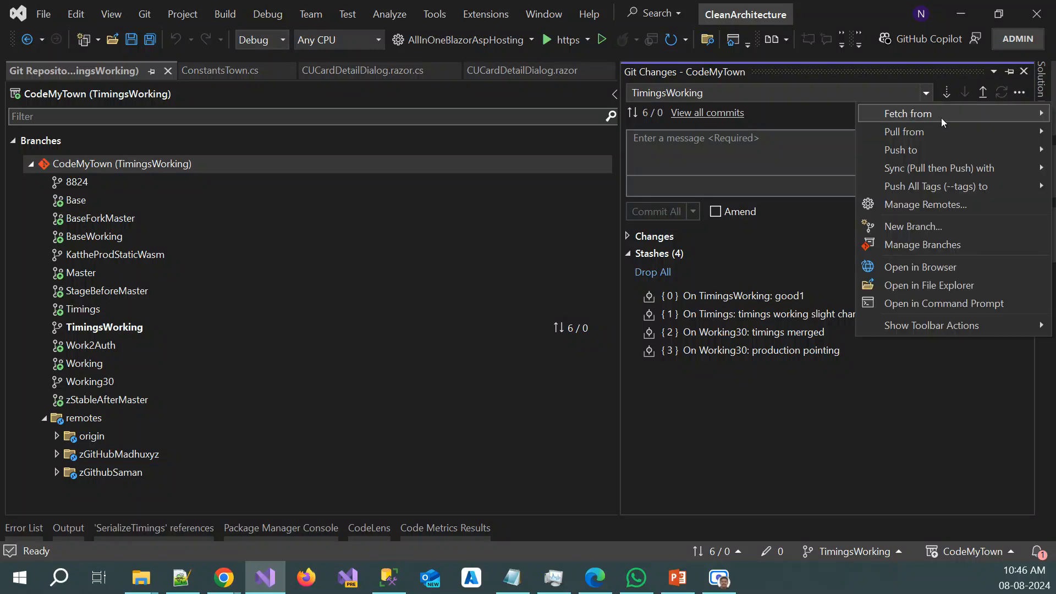
pyautogui.moveTo(932, 115)
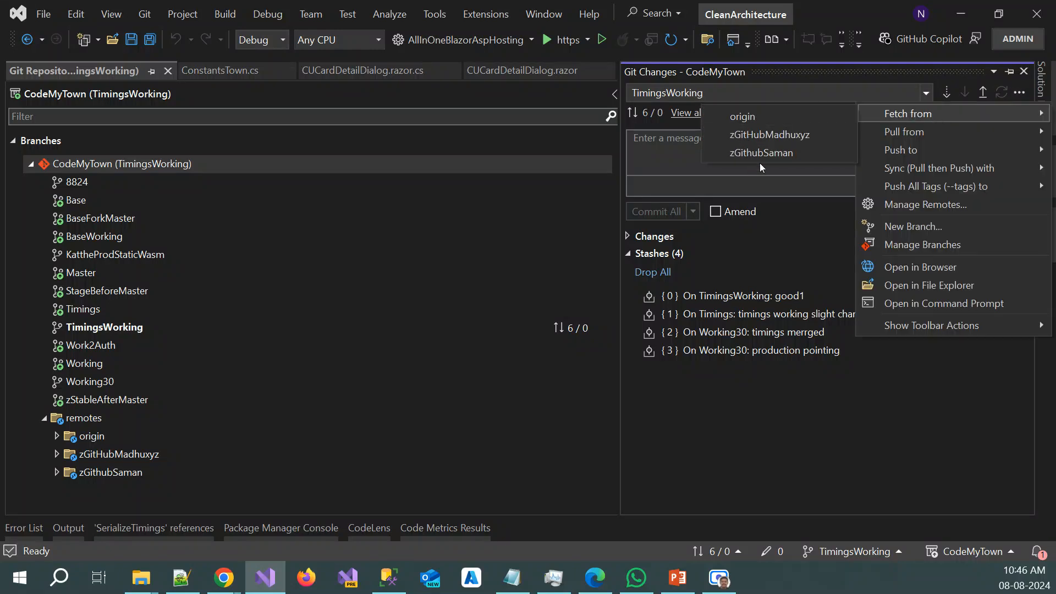
pyautogui.moveTo(917, 137)
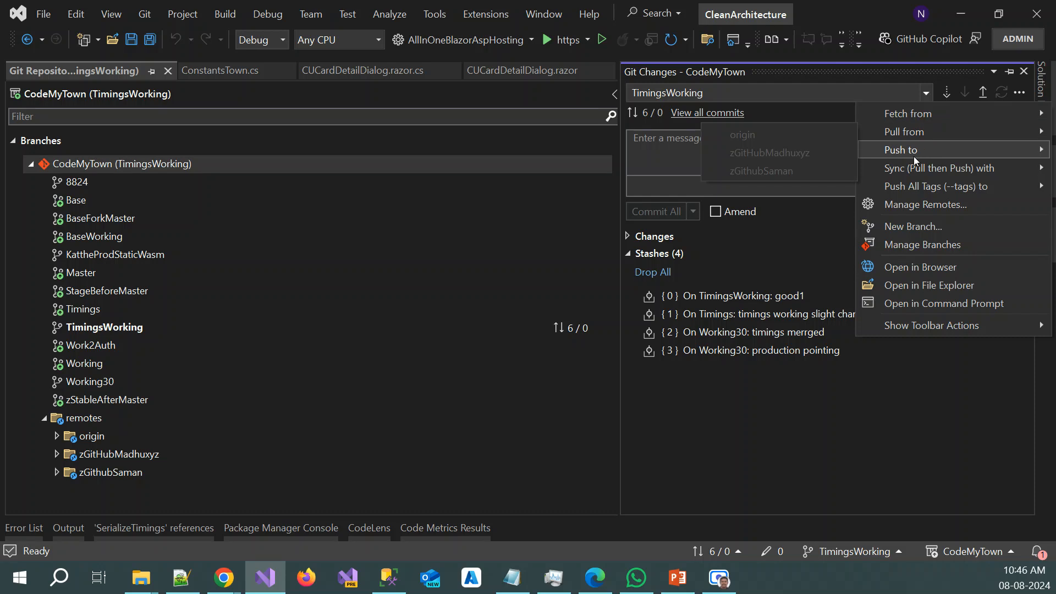
pyautogui.moveTo(912, 156)
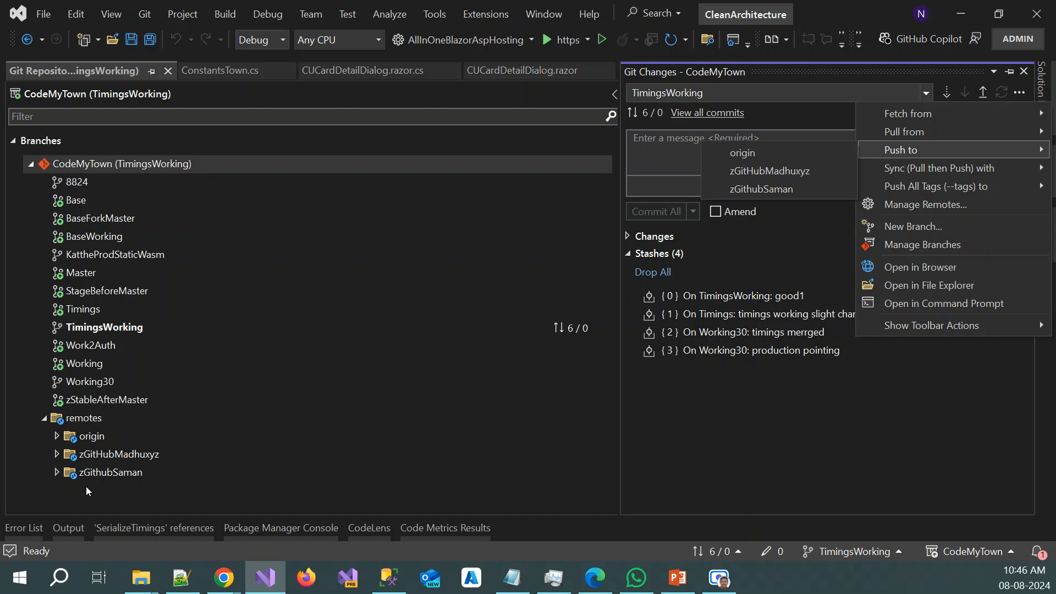
# Expand the zGithubSaman remote to list its branches and check the commands available for it
pyautogui.click(117, 458)
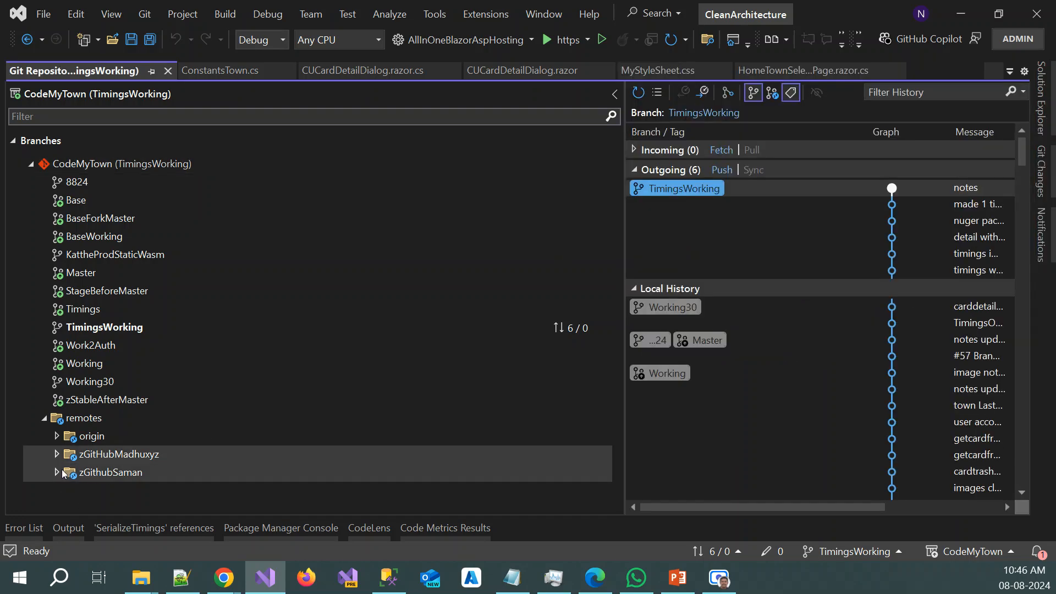
pyautogui.click(57, 471)
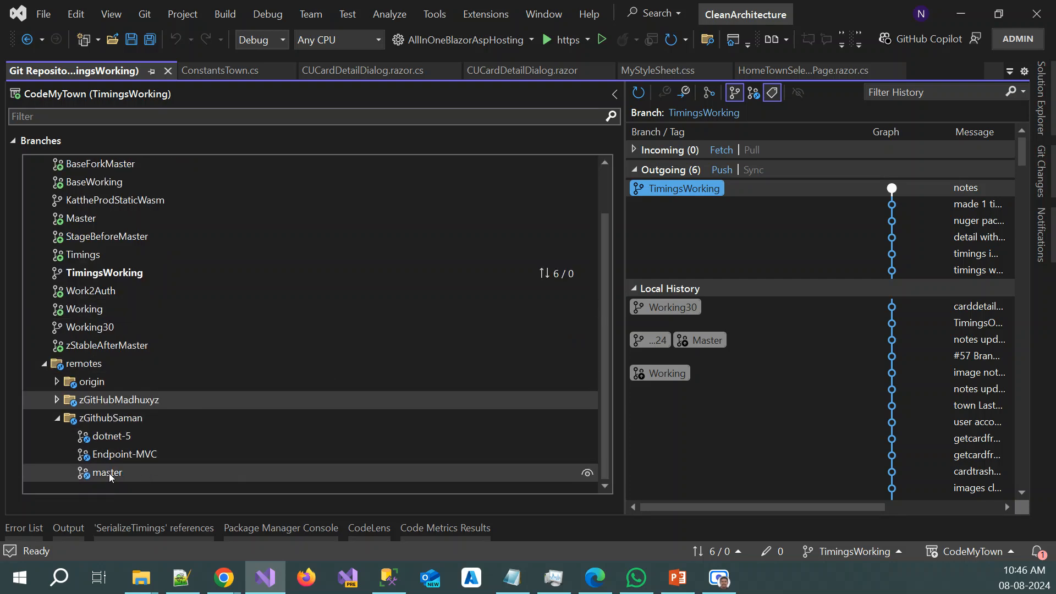
pyautogui.rightClick(109, 419)
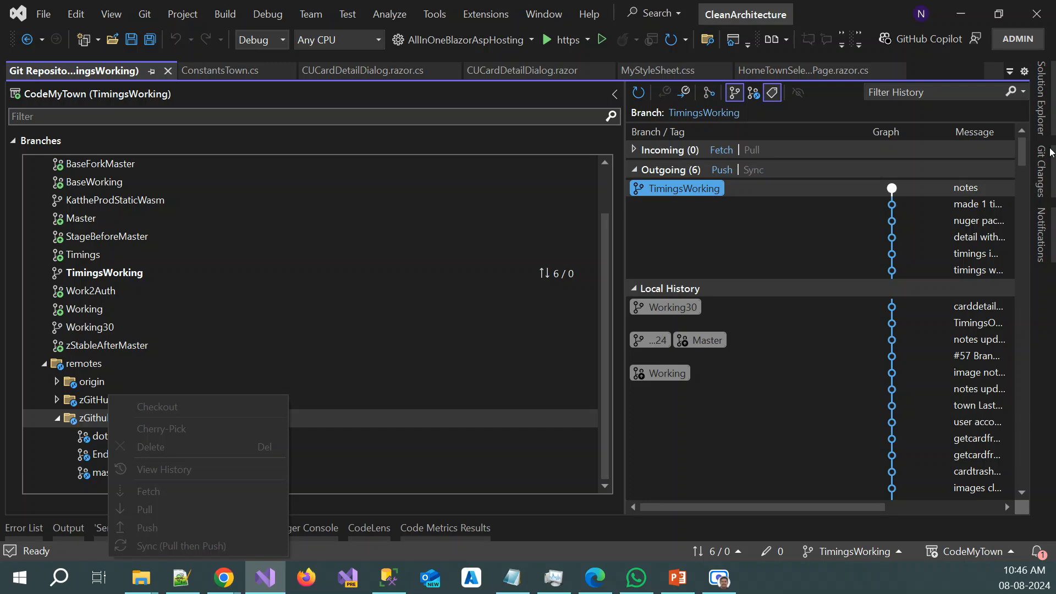
# Fetch the latest commits from the zGithubSaman remote and dismiss the background-task notification
pyautogui.click(1042, 171)
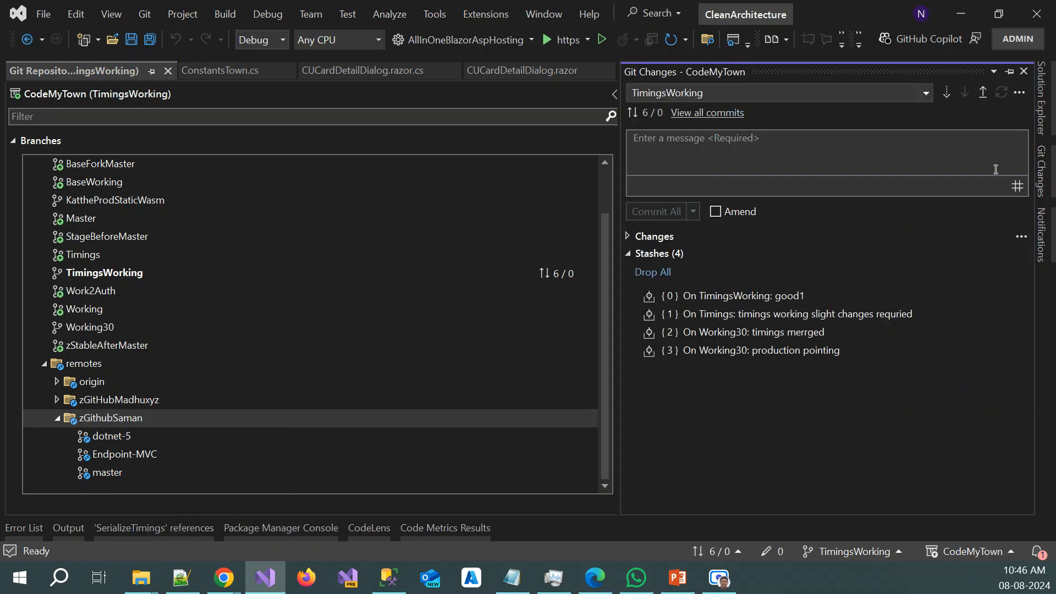
pyautogui.click(1019, 92)
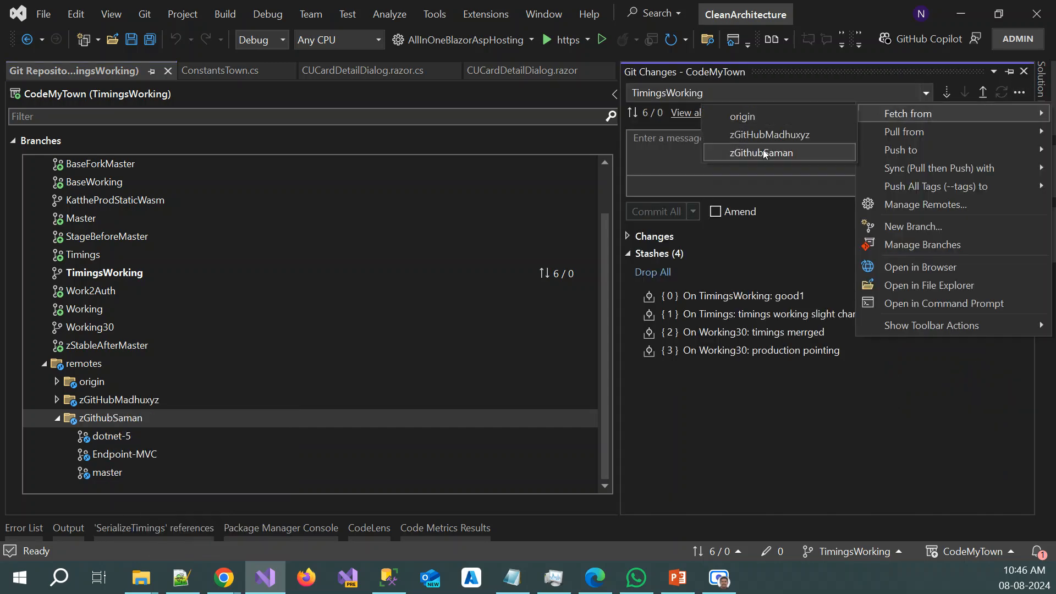
pyautogui.click(762, 152)
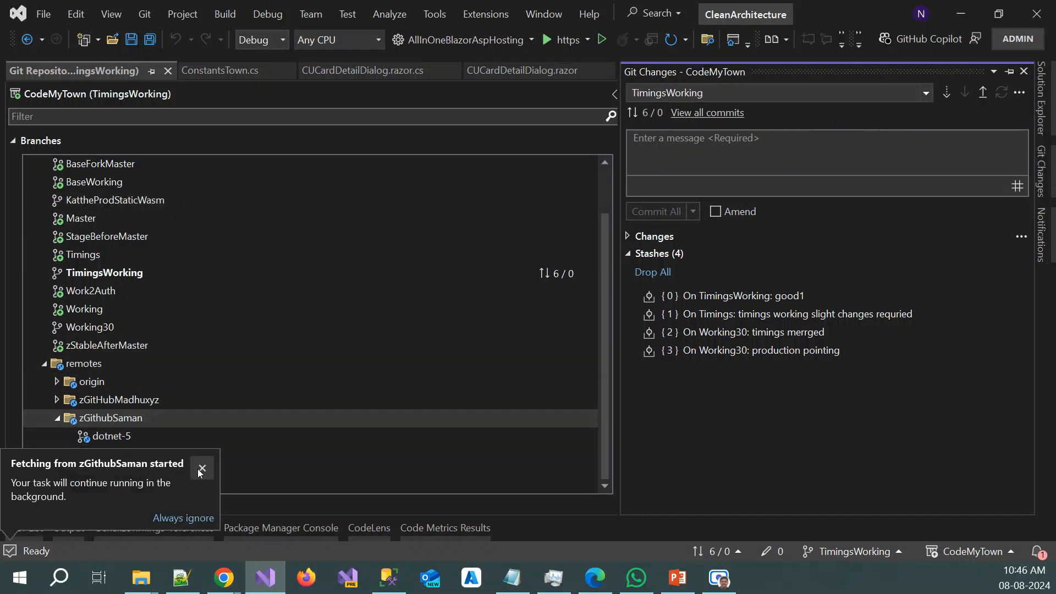
pyautogui.click(202, 468)
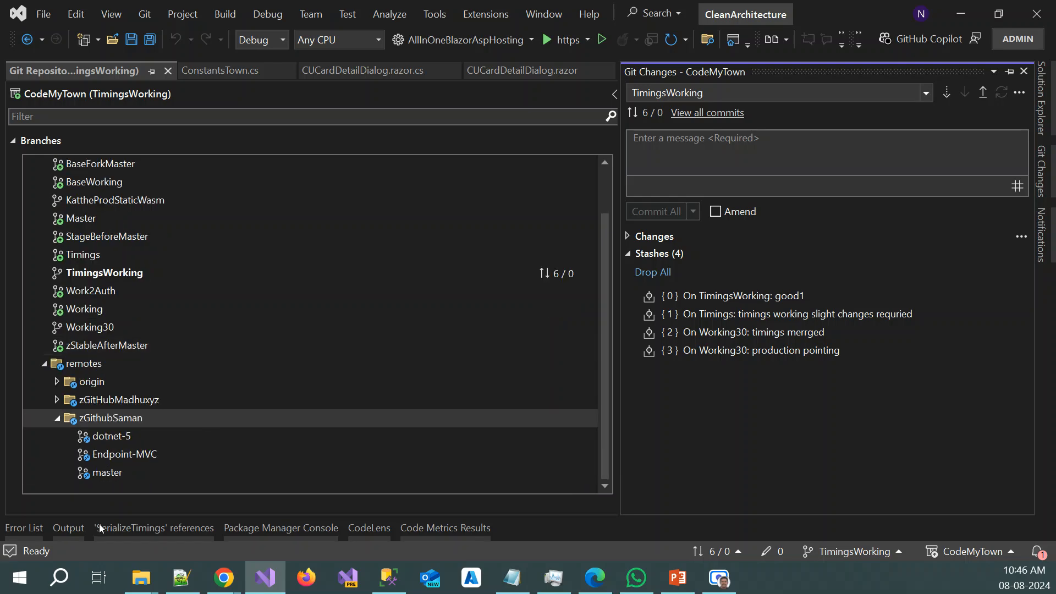
# Display the commit history of the zGithubSaman master branch and widen the history area to view authors and dates
pyautogui.click(113, 475)
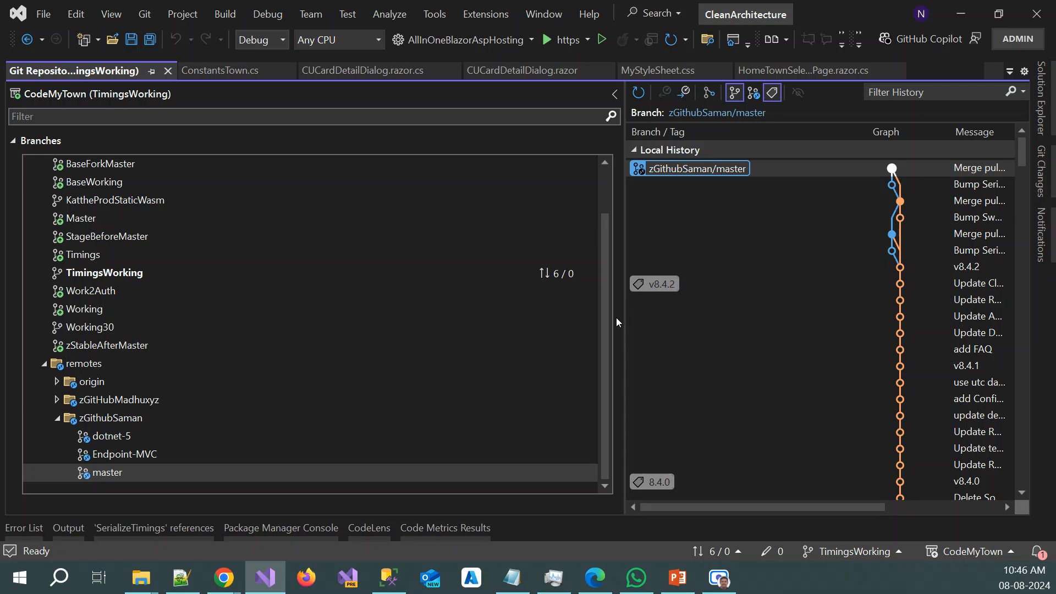
pyautogui.moveTo(621, 309); pyautogui.dragTo(505, 308)
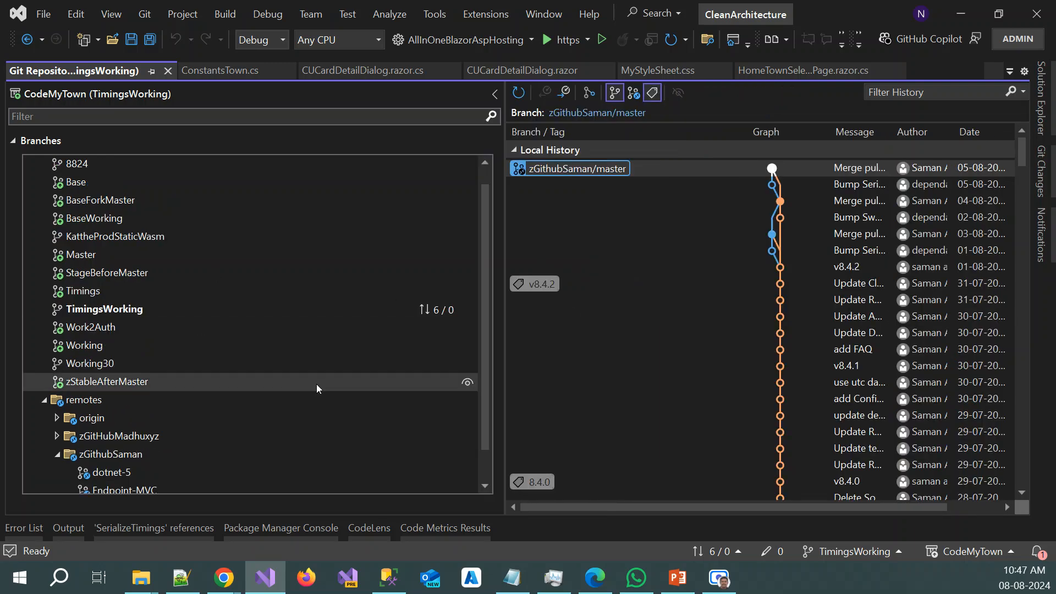
pyautogui.scroll(-1, 275, 384)
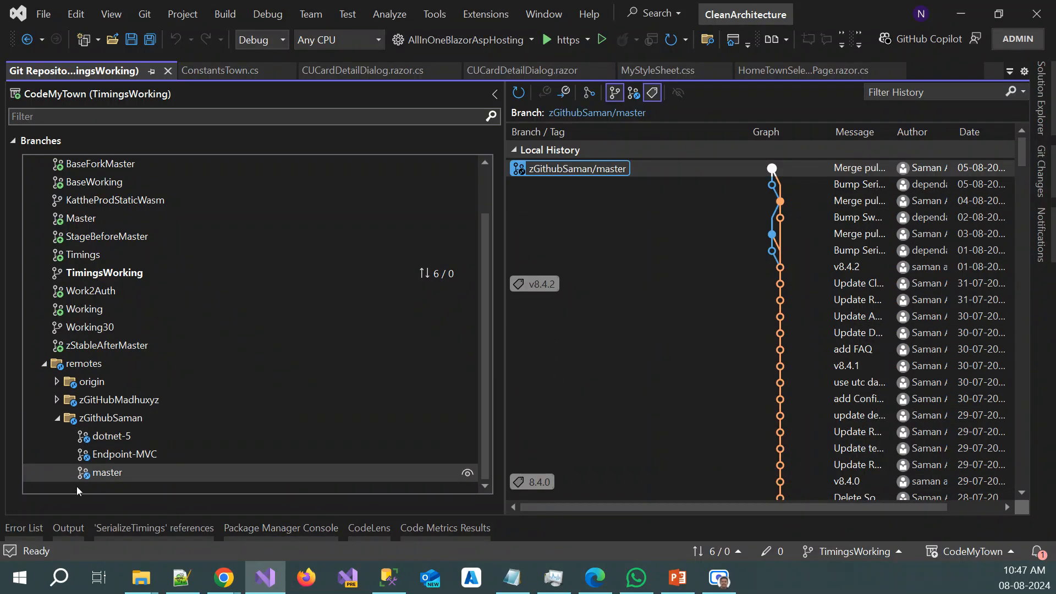
# Run Fetch from the zGithubSaman master branch and dismiss the background-task notification
pyautogui.rightClick(128, 468)
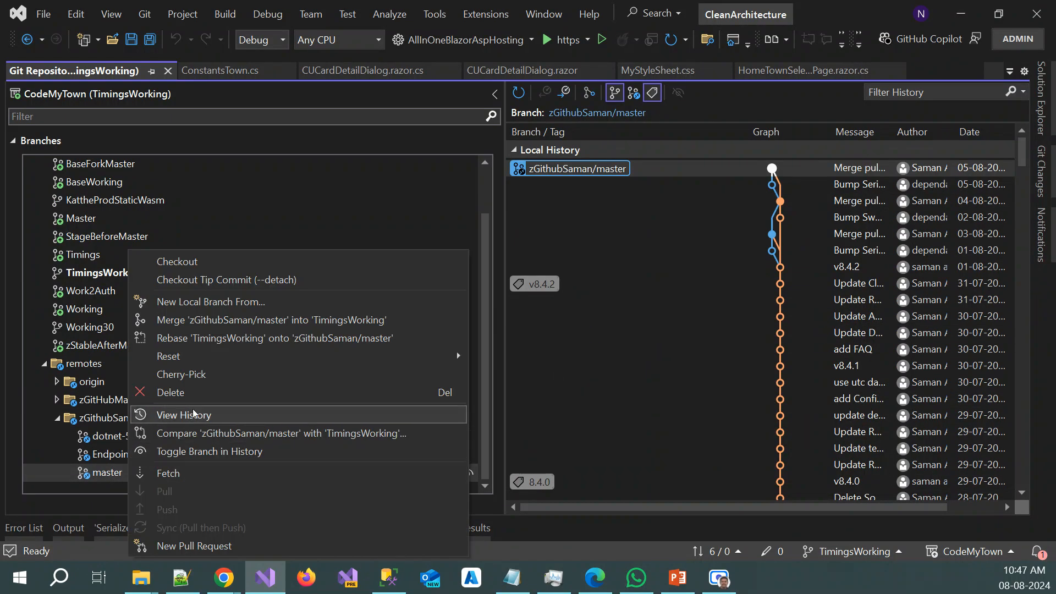
pyautogui.click(183, 475)
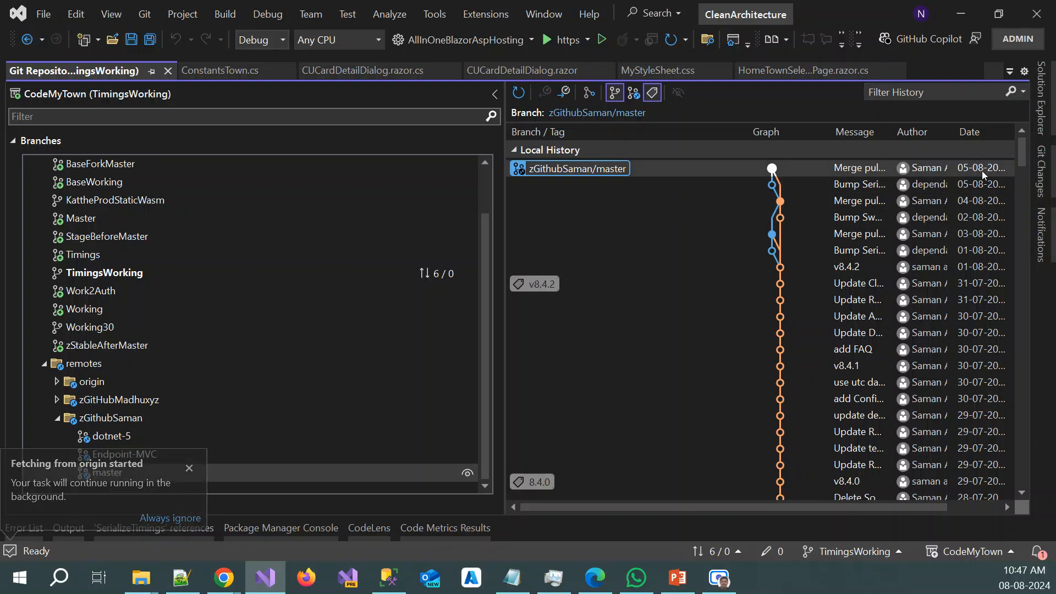
pyautogui.moveTo(981, 171)
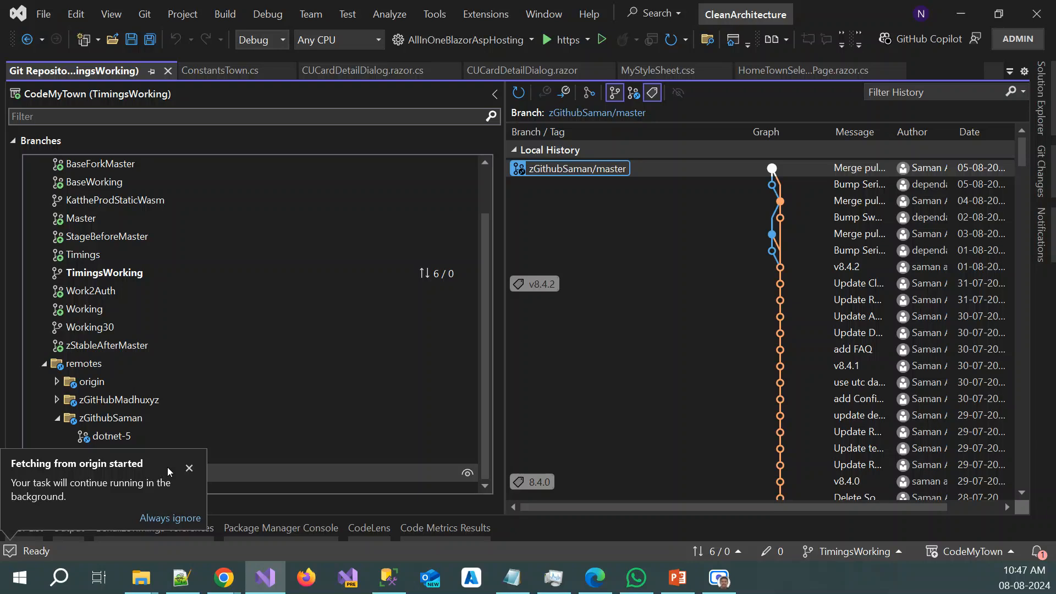
pyautogui.click(188, 468)
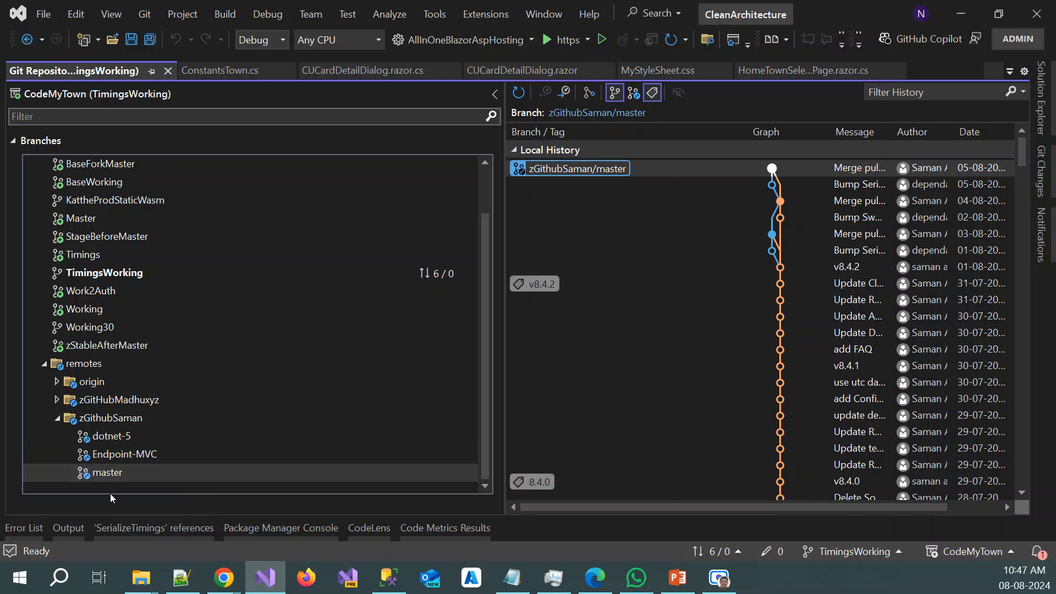
# Expand the zGitHubMadhuxyz remote, check out its BaseForkMaster branch and inspect the local BaseForkMaster details
pyautogui.click(56, 400)
pyautogui.scroll(-1, 311, 353)
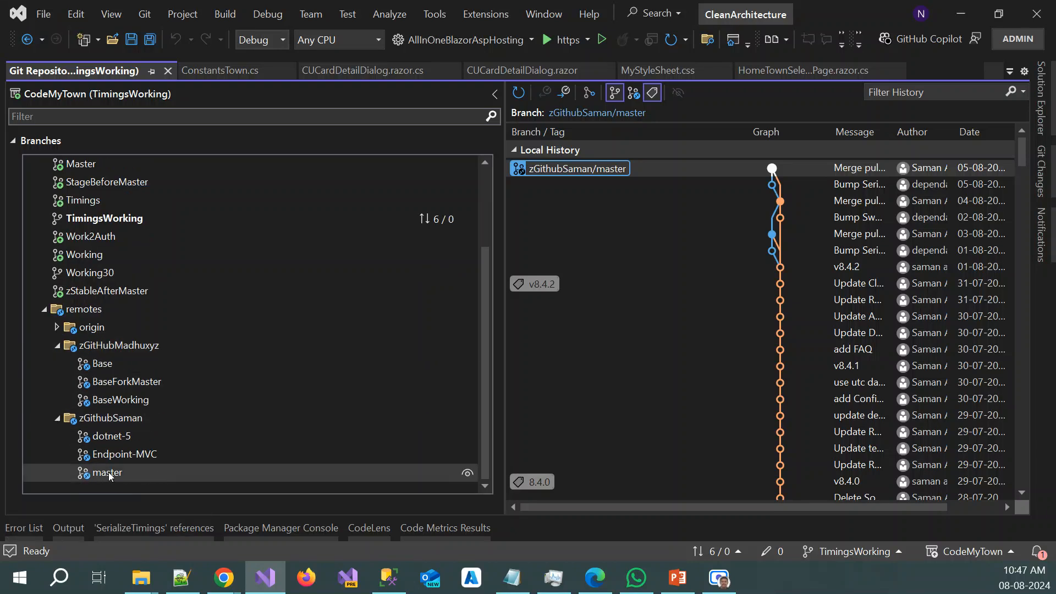
pyautogui.rightClick(127, 381)
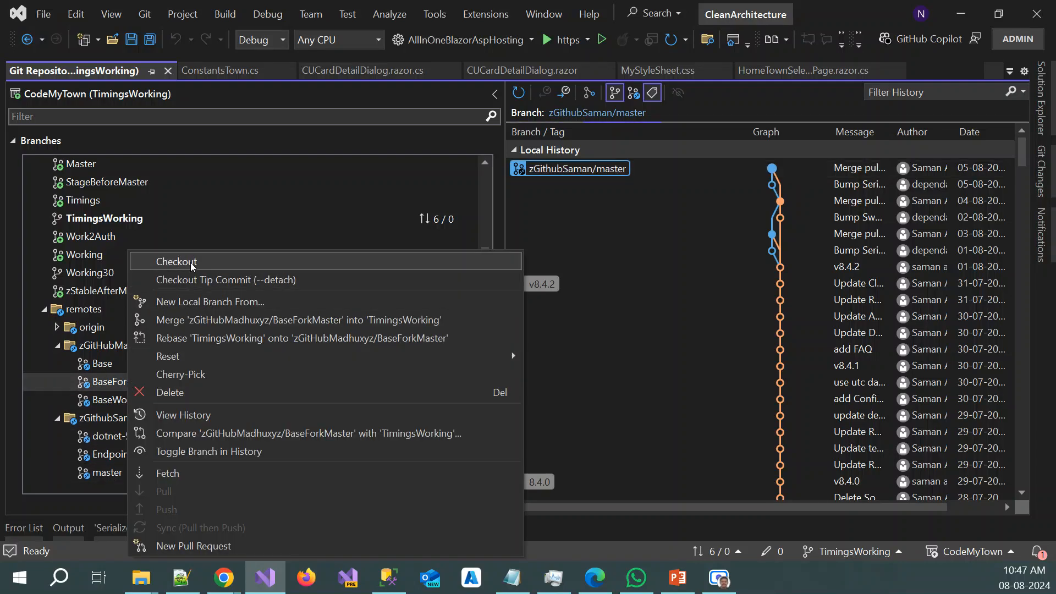
pyautogui.click(192, 263)
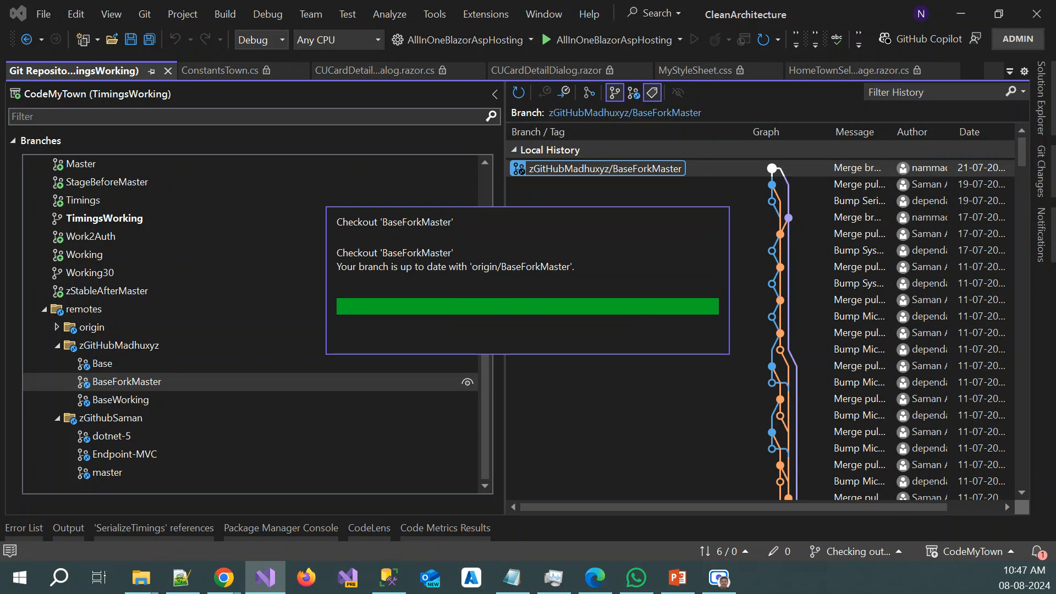
pyautogui.scroll(-1, 158, 400)
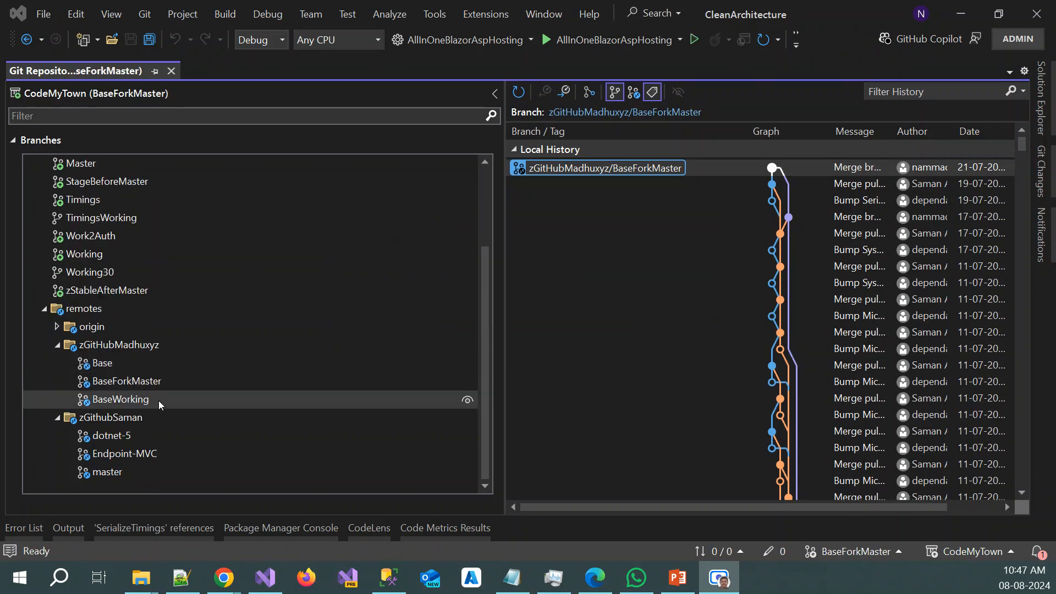
pyautogui.click(149, 380)
pyautogui.scroll(2, 186, 368)
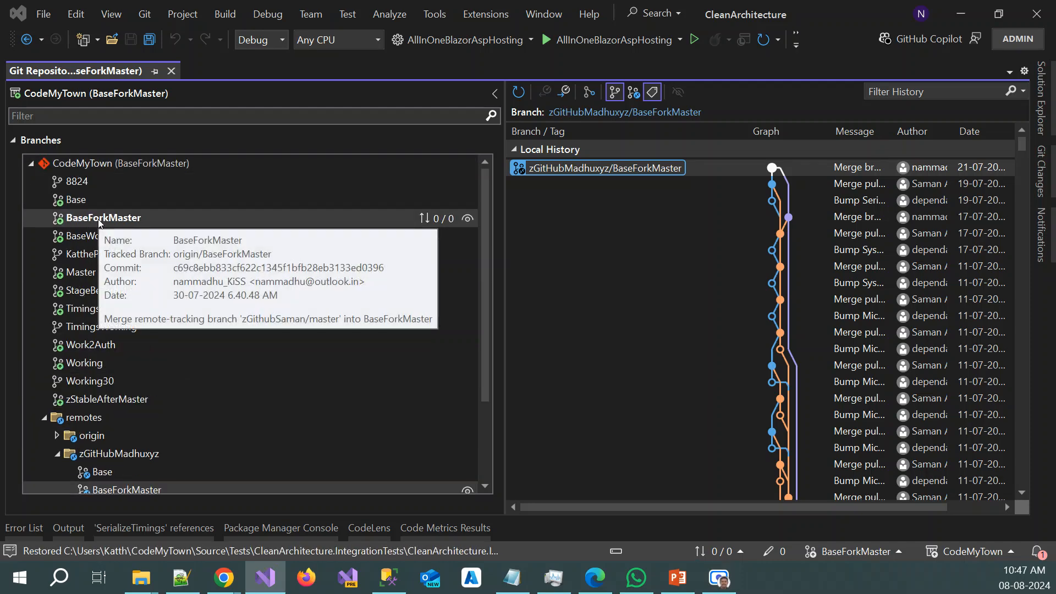
# Merge zGithubSaman/master into BaseForkMaster, with automatic commit when there are no conflicts
pyautogui.scroll(-2, 163, 419)
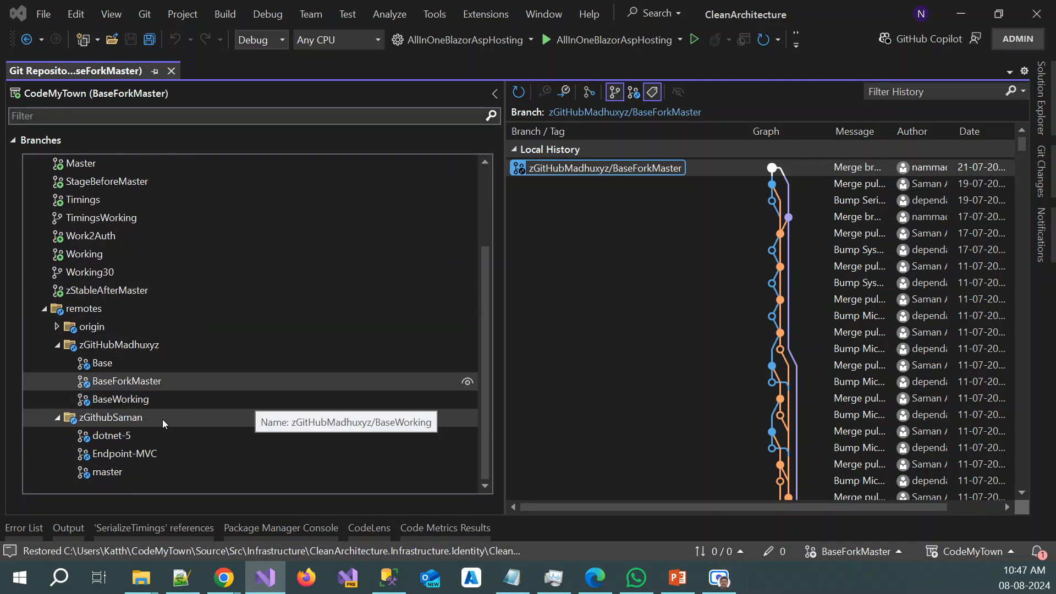
pyautogui.rightClick(122, 473)
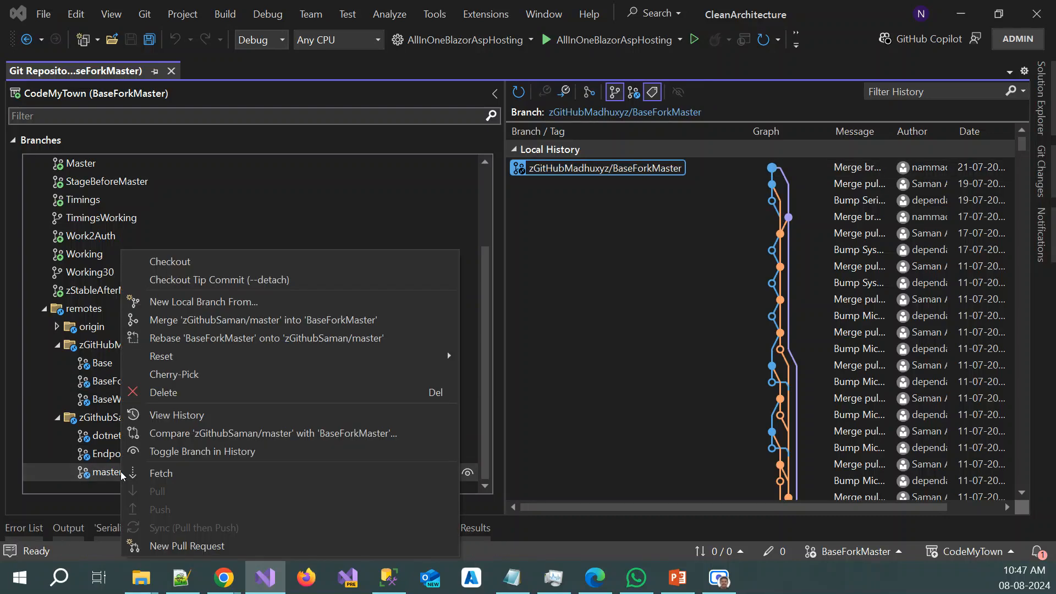
pyautogui.click(237, 320)
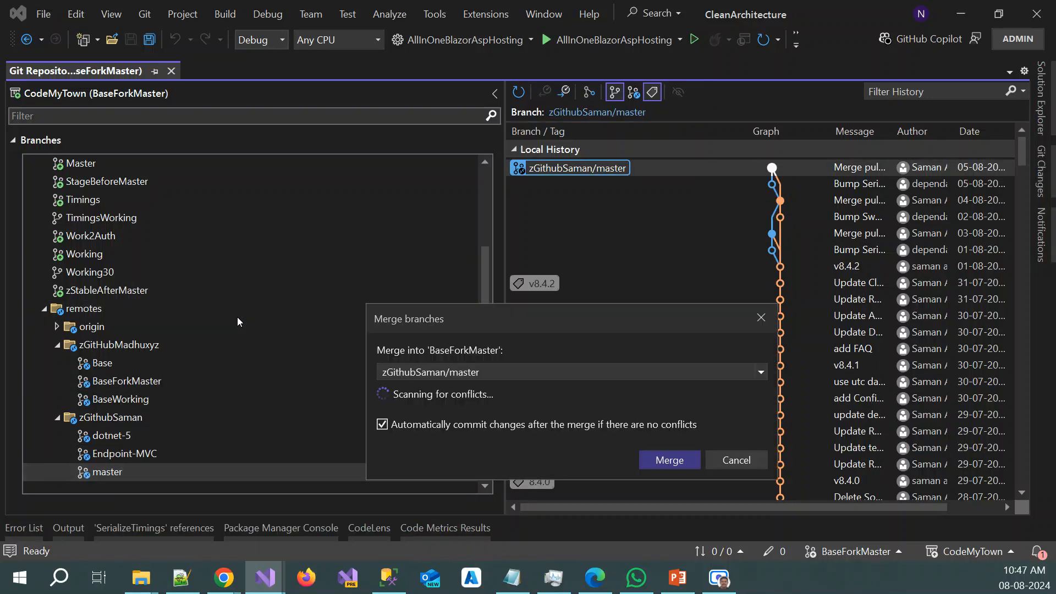
pyautogui.click(682, 461)
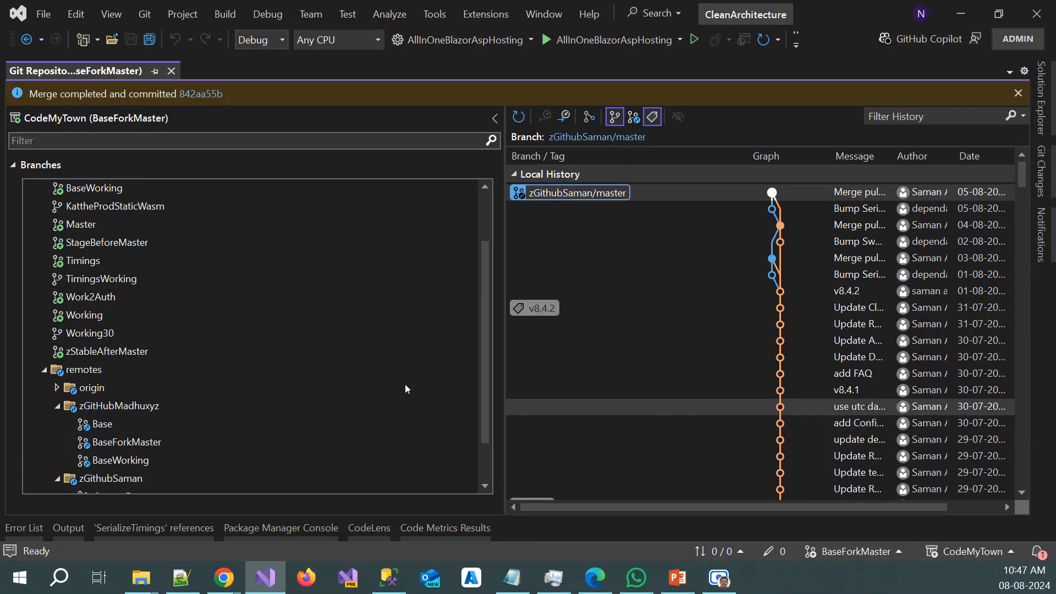
# Push the merged BaseForkMaster branch to its tracked remote and dismiss the background-task notification
pyautogui.click(1041, 172)
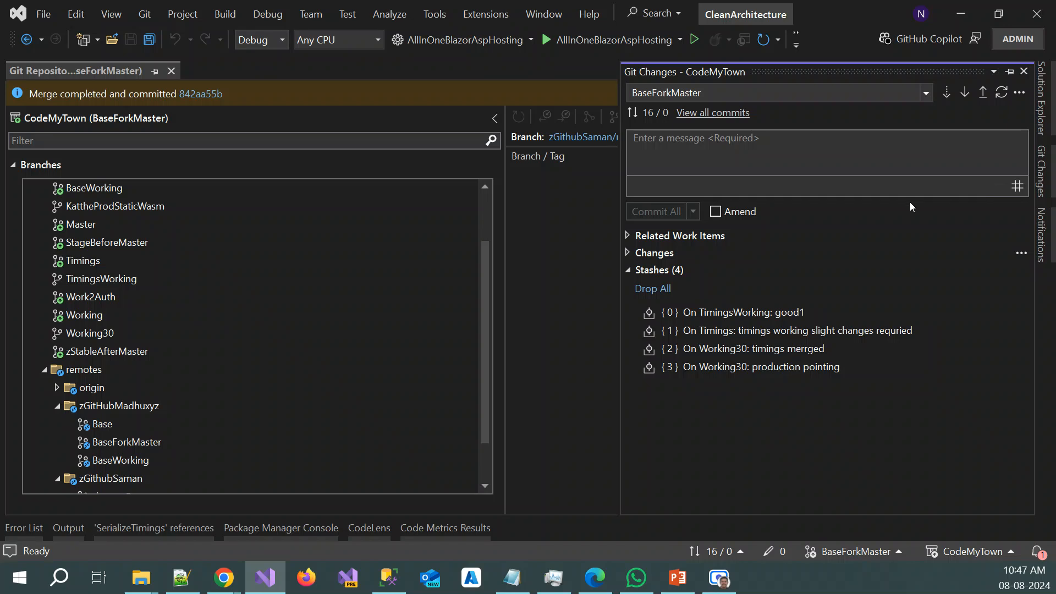
pyautogui.click(982, 92)
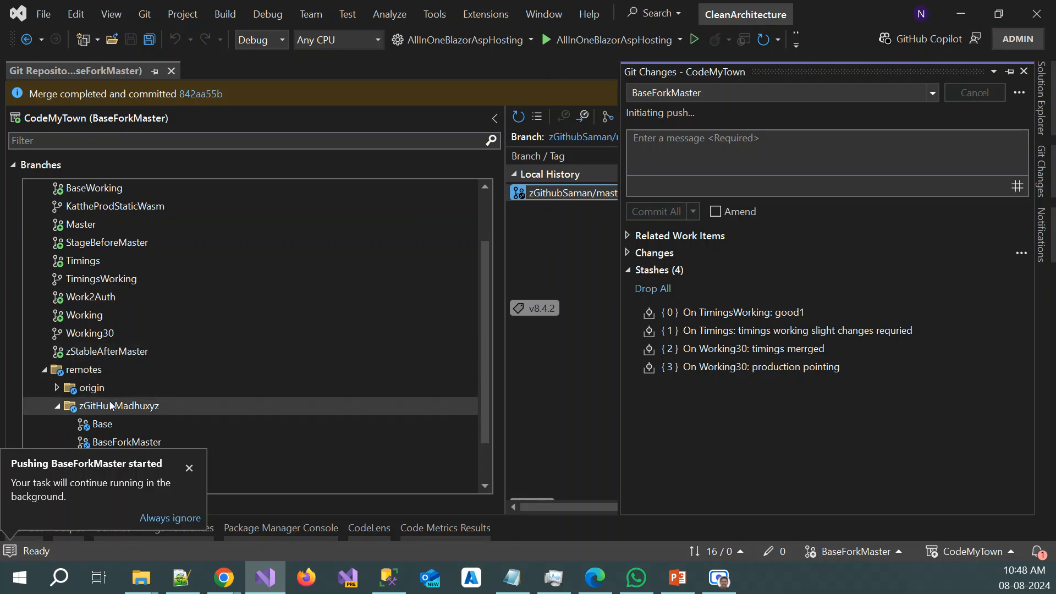
pyautogui.click(187, 468)
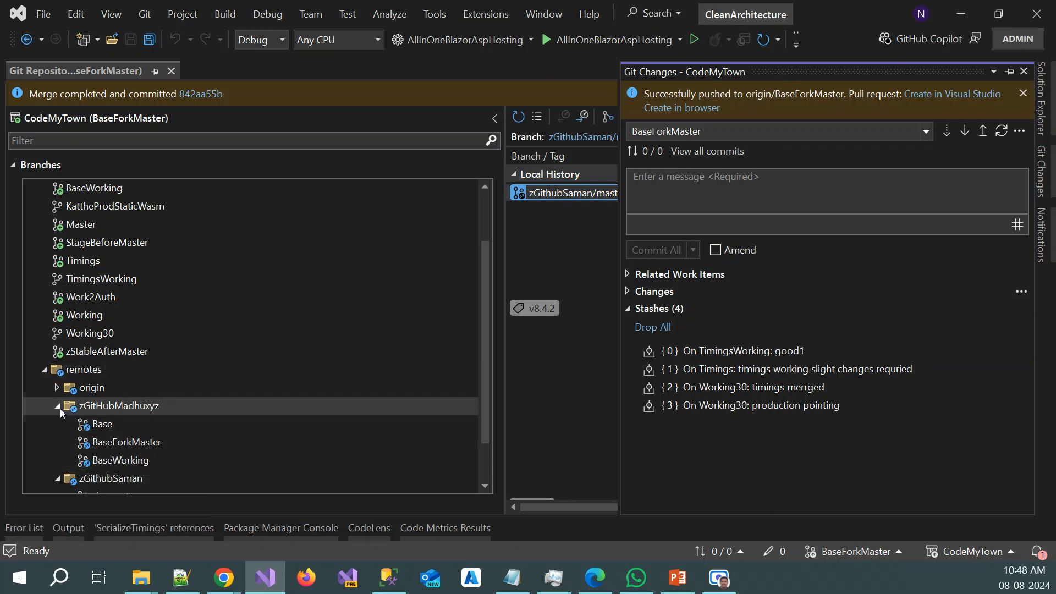
# Expand the origin remote and review the history and available commands of its BaseForkMaster branch
pyautogui.click(58, 389)
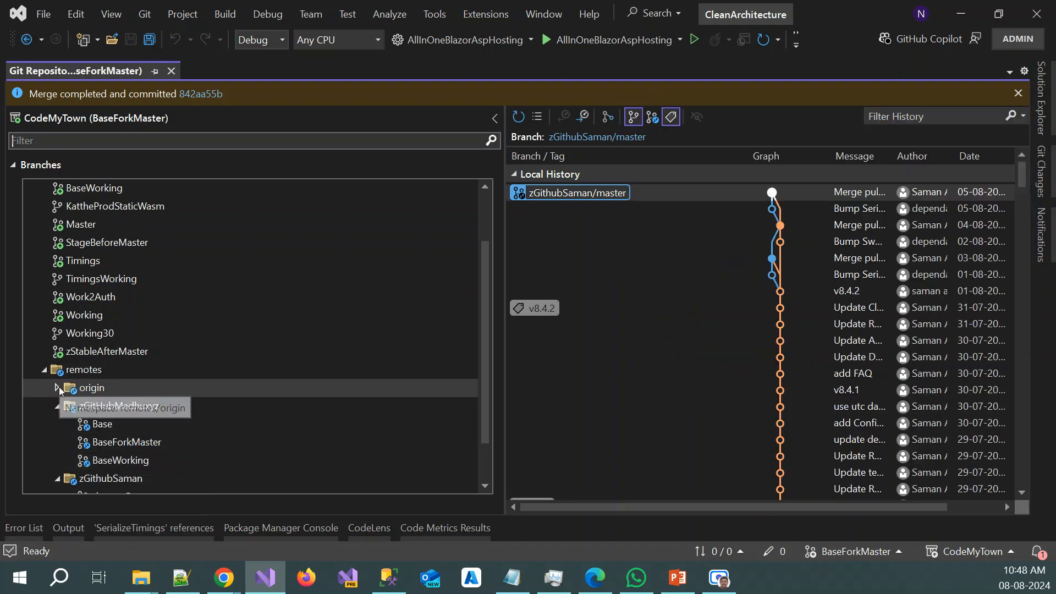
pyautogui.click(58, 388)
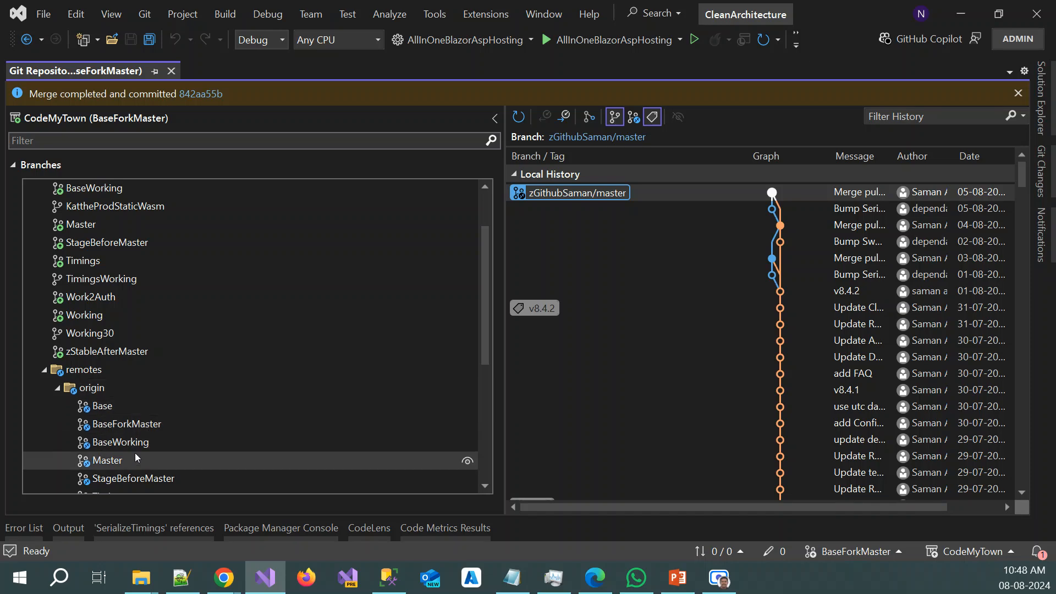
pyautogui.scroll(-2, 104, 460)
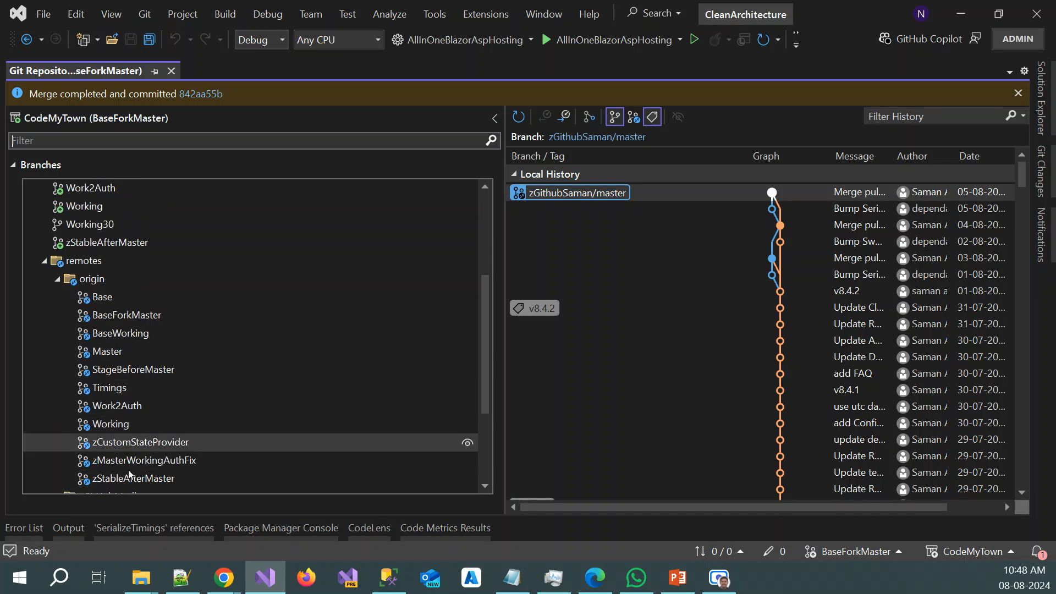
pyautogui.rightClick(142, 317)
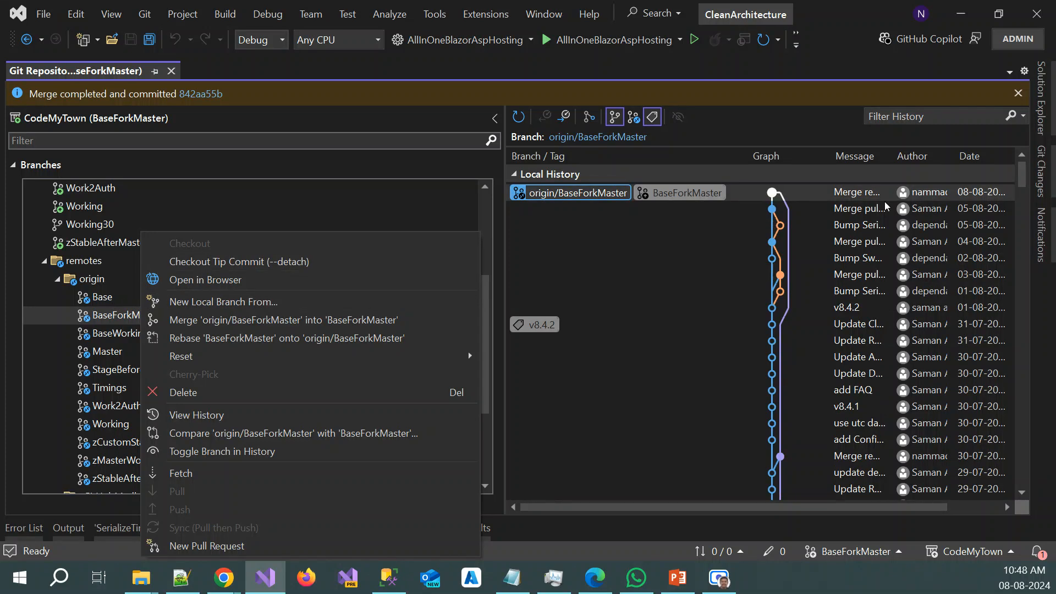
pyautogui.click(1039, 172)
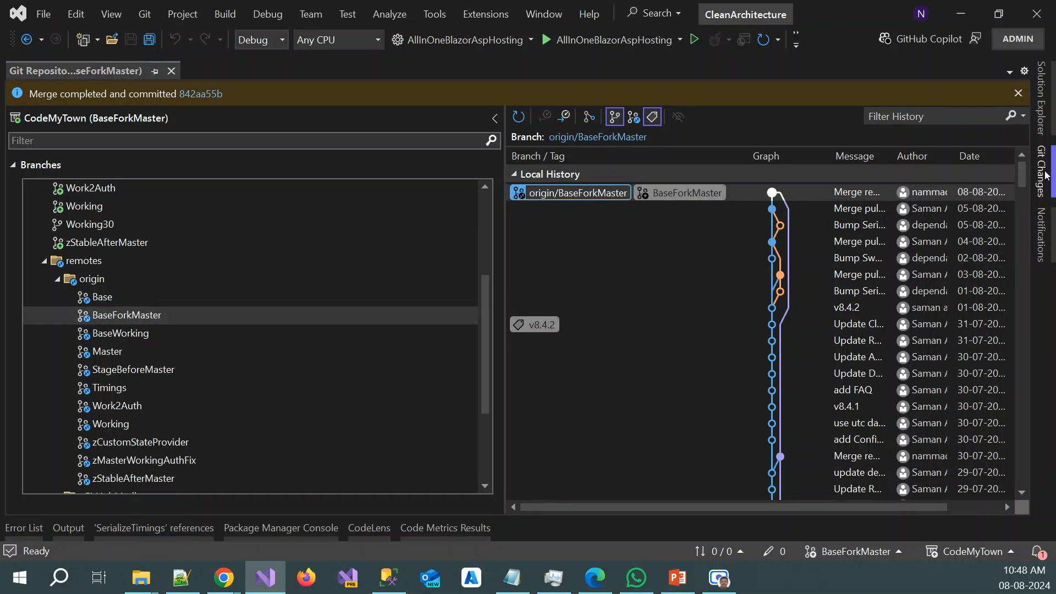
pyautogui.rightClick(126, 312)
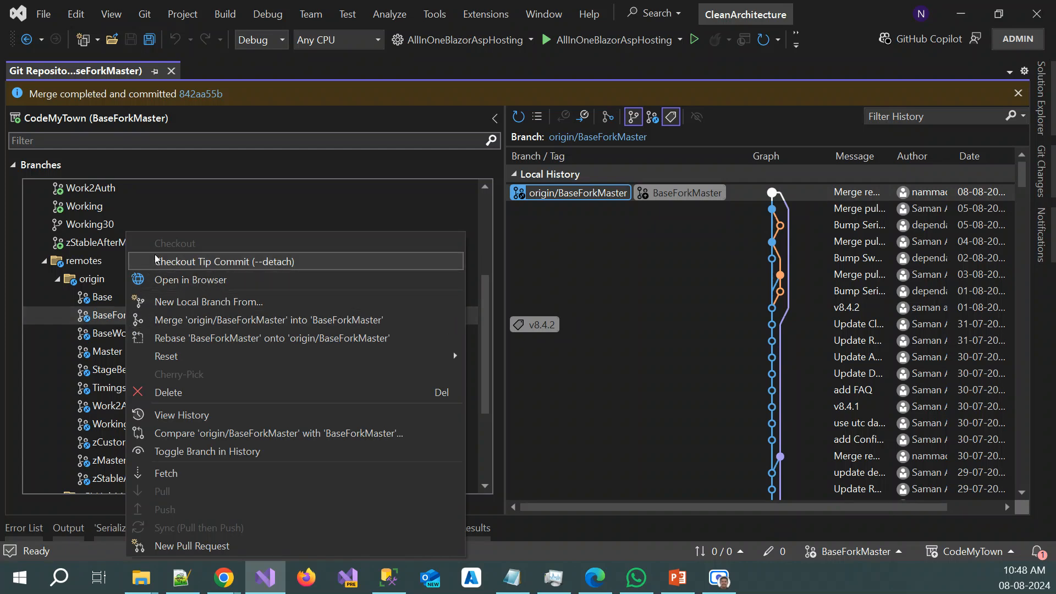
pyautogui.click(99, 318)
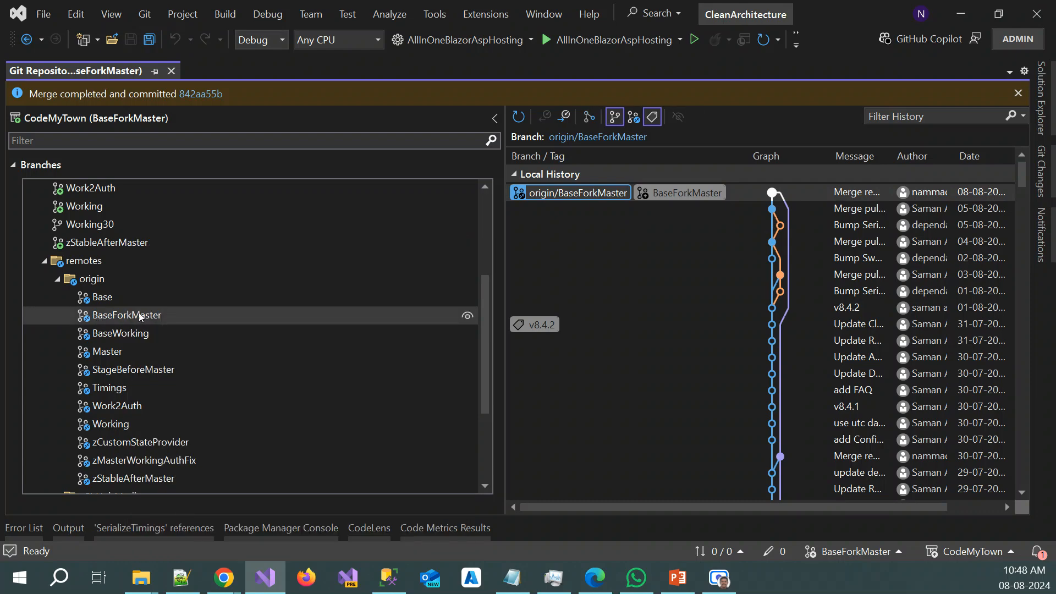
# View the commit histories of origin/BaseWorking and zGitHubMadhuxyz/BaseForkMaster
pyautogui.rightClick(114, 334)
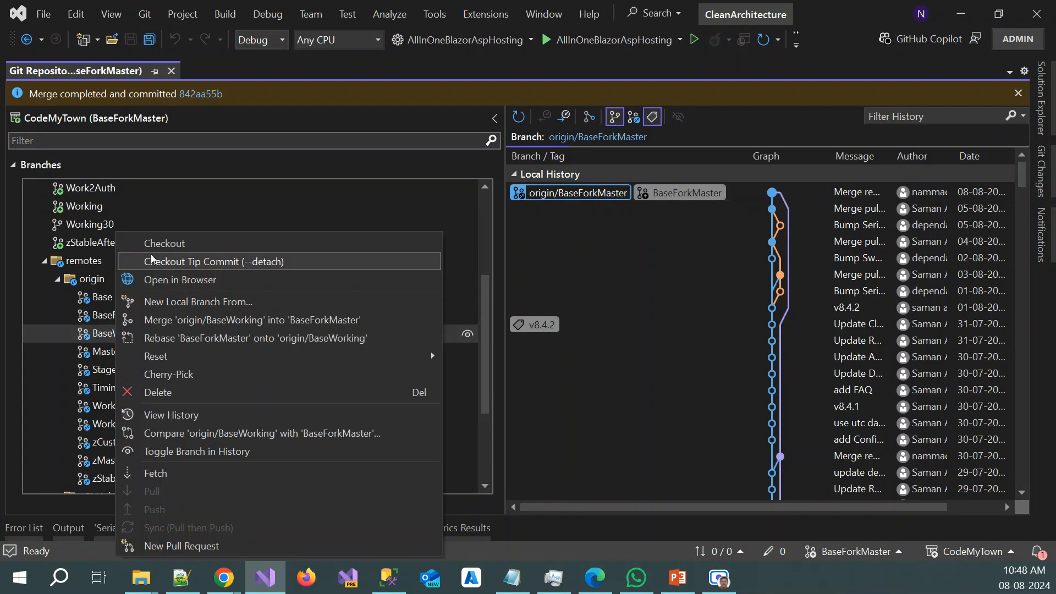
pyautogui.click(104, 337)
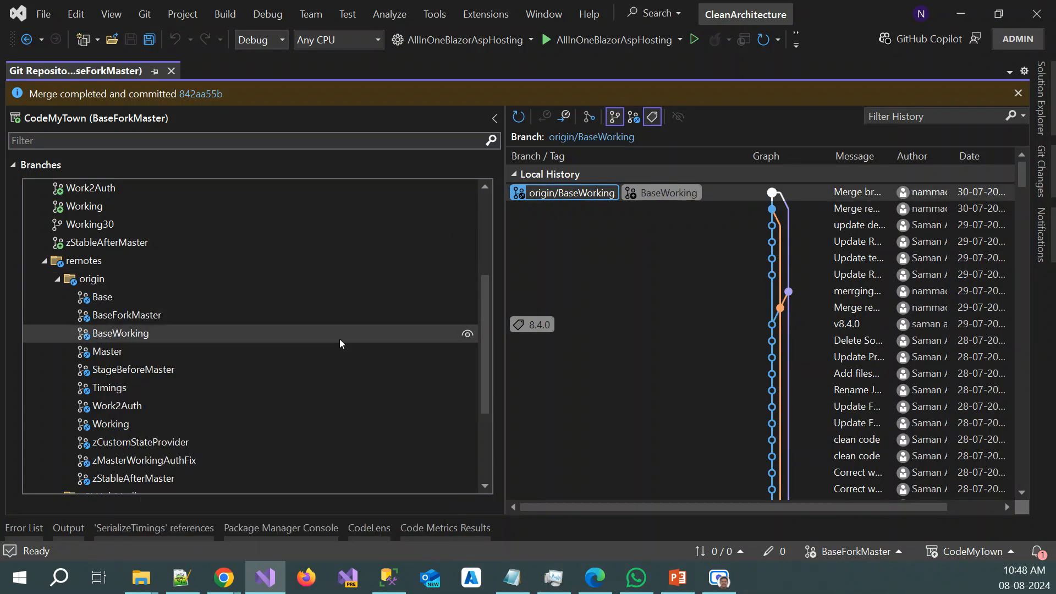
pyautogui.scroll(-3, 337, 340)
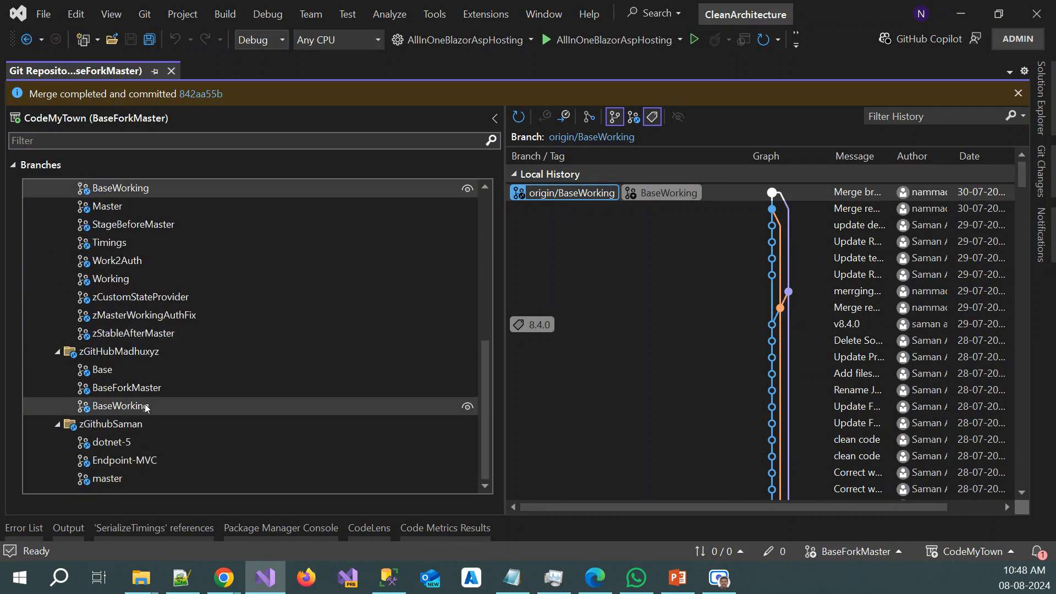
pyautogui.click(156, 388)
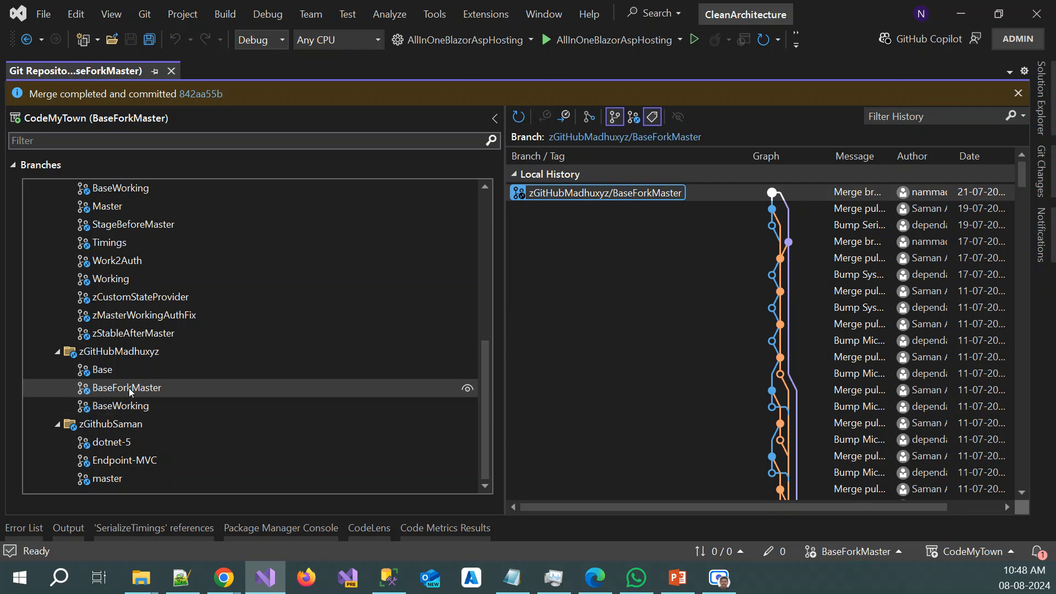
# Compare the local BaseForkMaster branch's tracking details with origin/BaseForkMaster and examine the commands offered for the remote branch
pyautogui.scroll(3, 130, 391)
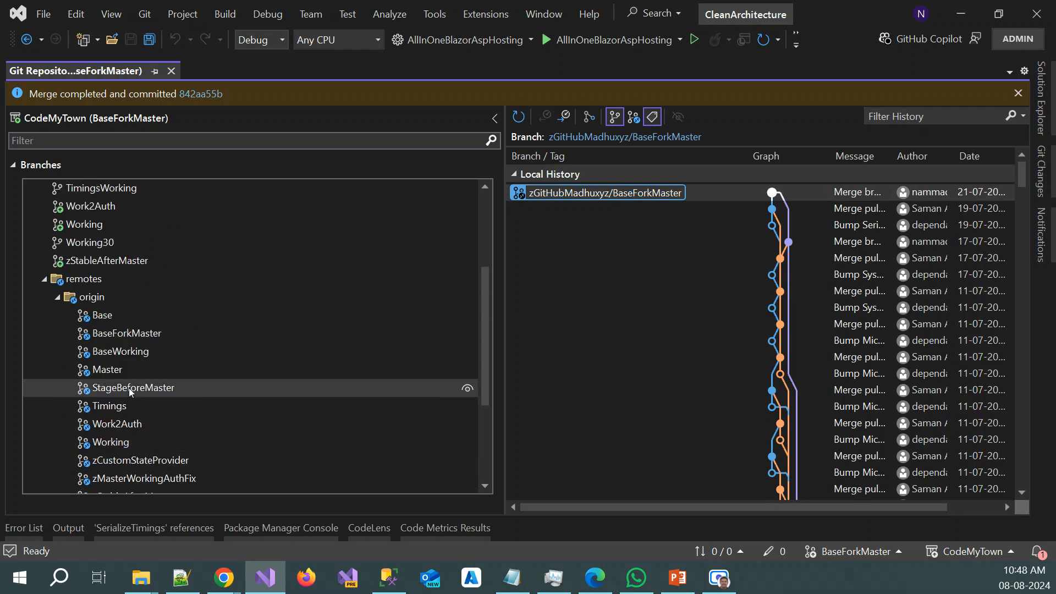
pyautogui.rightClick(124, 335)
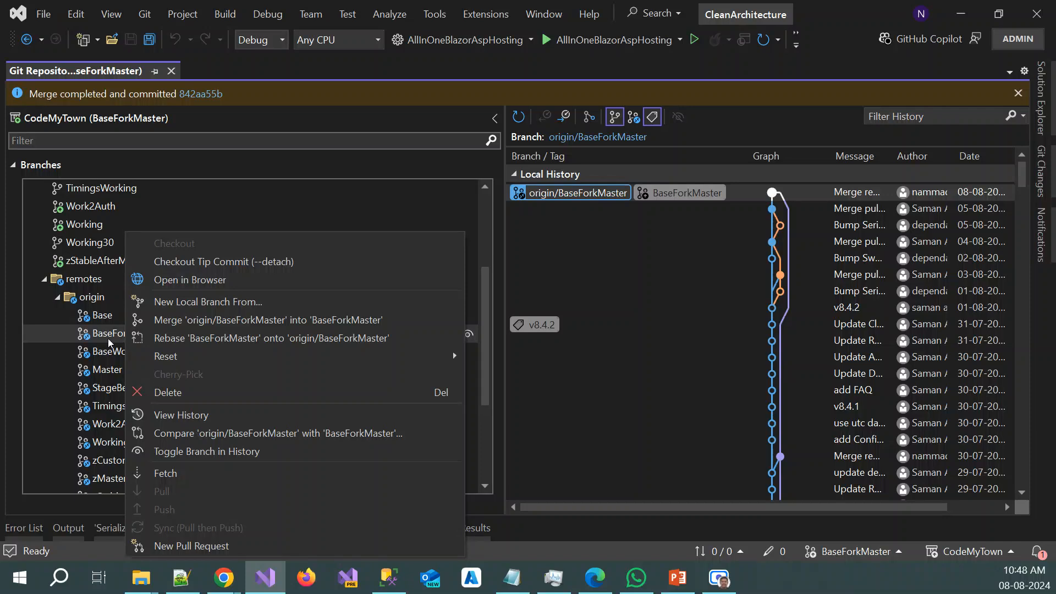
pyautogui.press('Escape')
pyautogui.scroll(3, 250, 323)
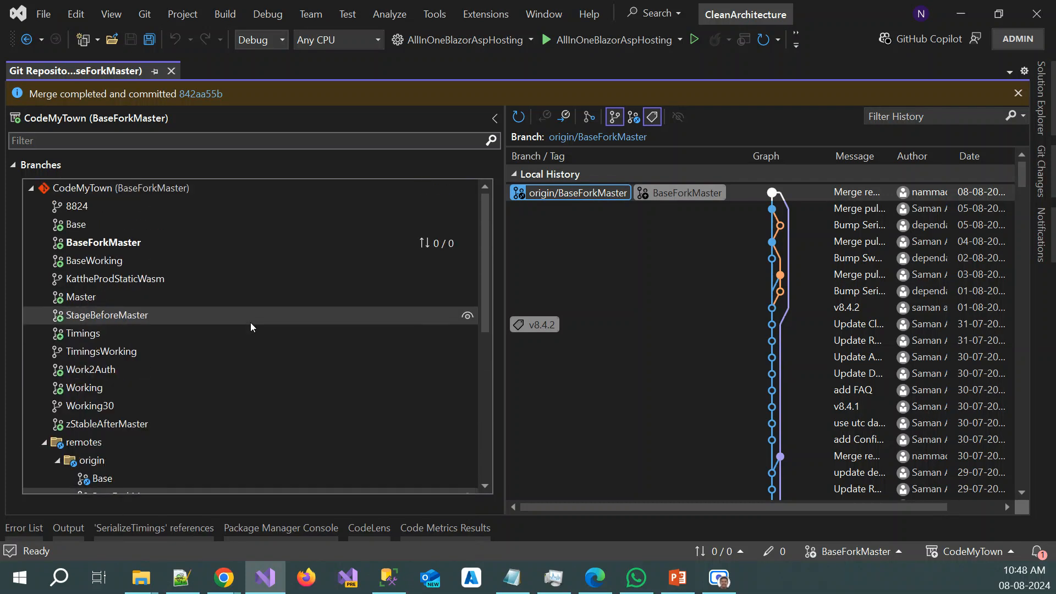
pyautogui.moveTo(97, 242)
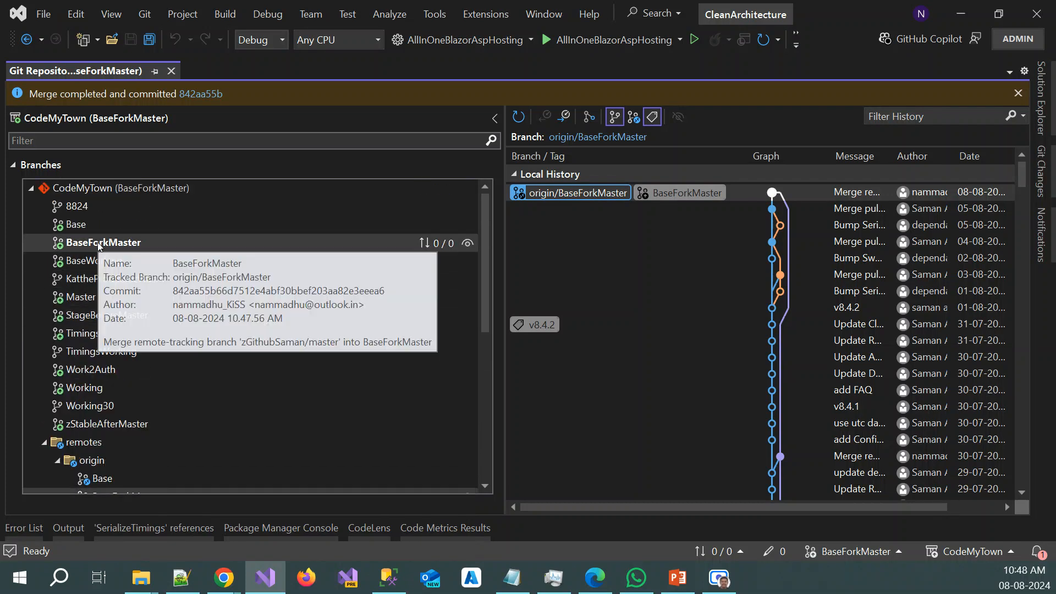
pyautogui.scroll(-3, 105, 358)
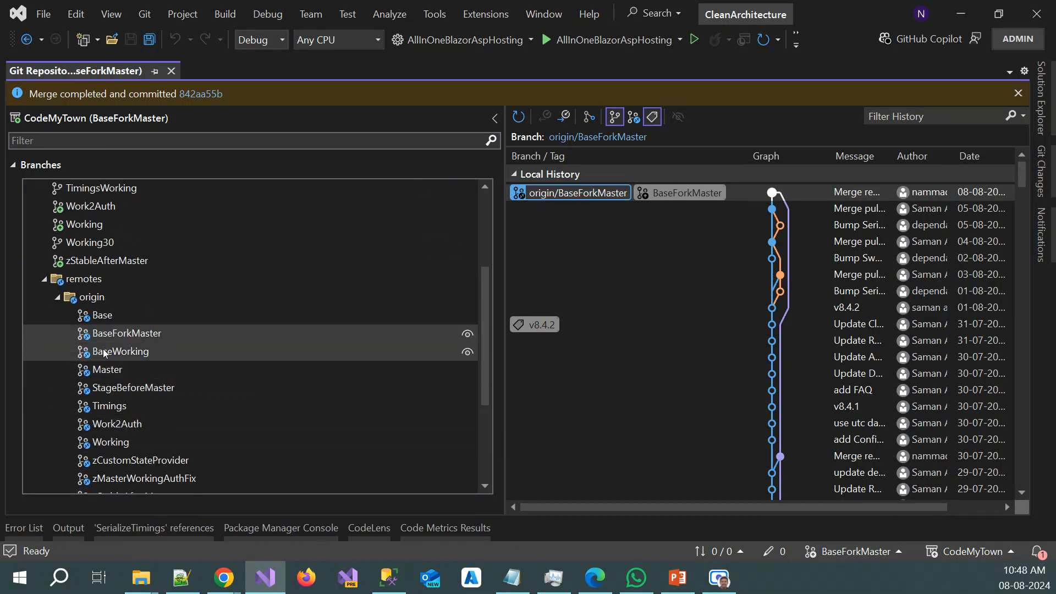
pyautogui.scroll(3, 105, 354)
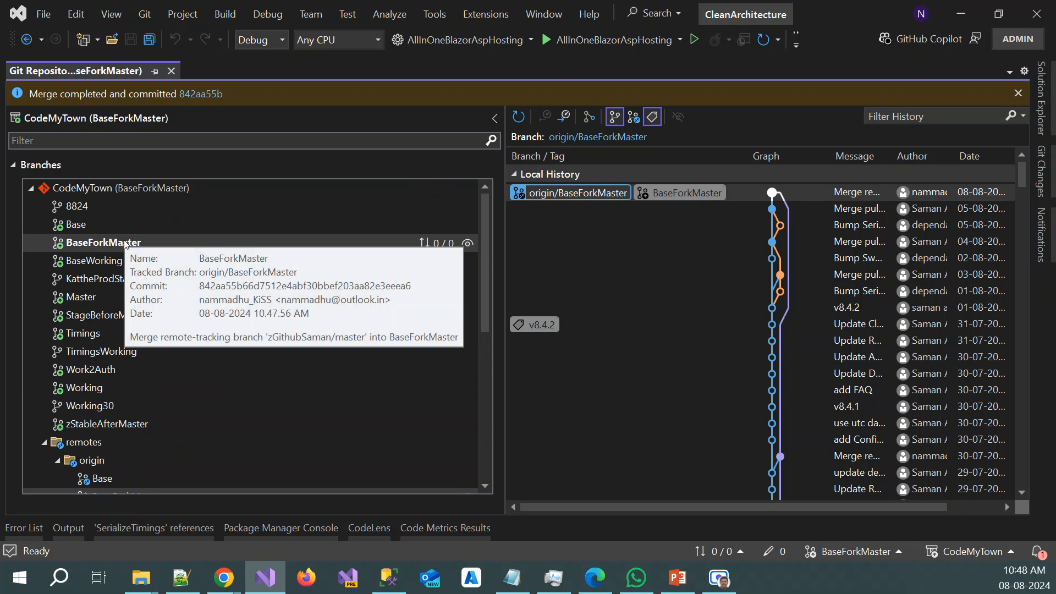
pyautogui.scroll(-2, 149, 363)
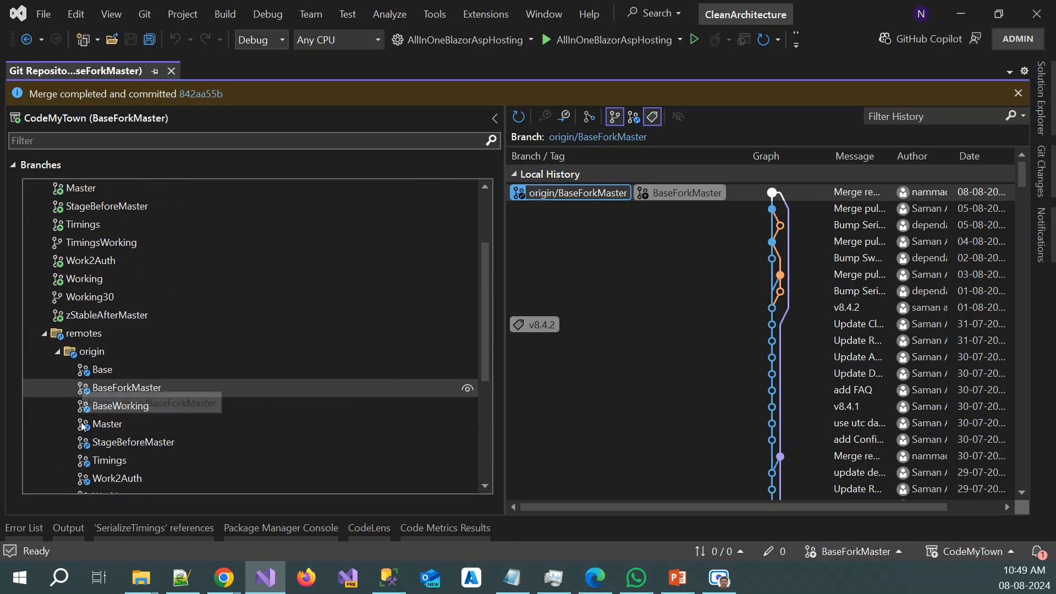
pyautogui.rightClick(162, 387)
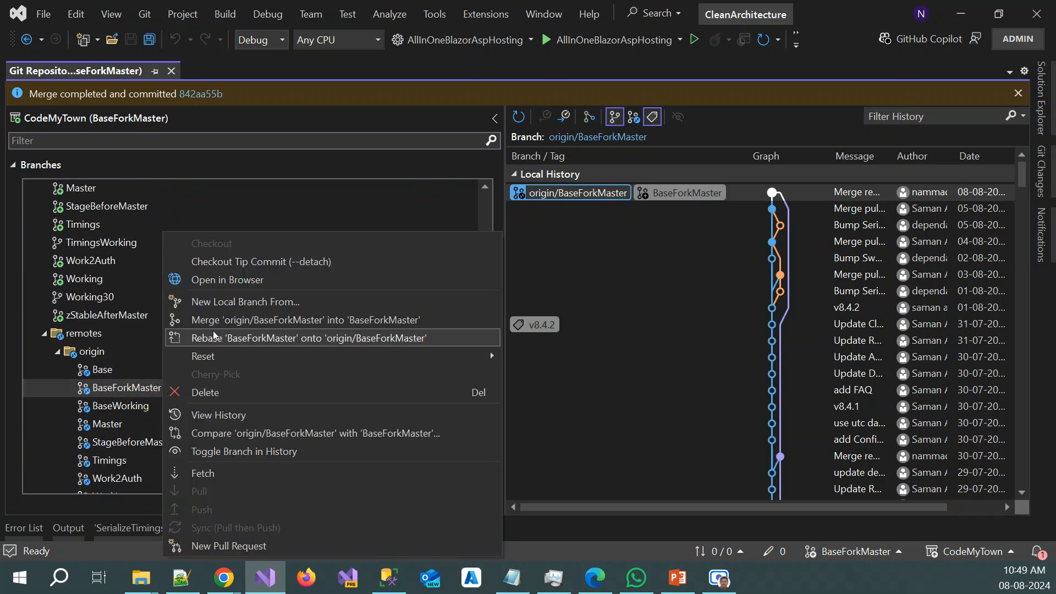
# Create and check out a local branch named BaseForkMasterAz based on origin/BaseForkMaster, without tracking the remote branch
pyautogui.click(245, 301)
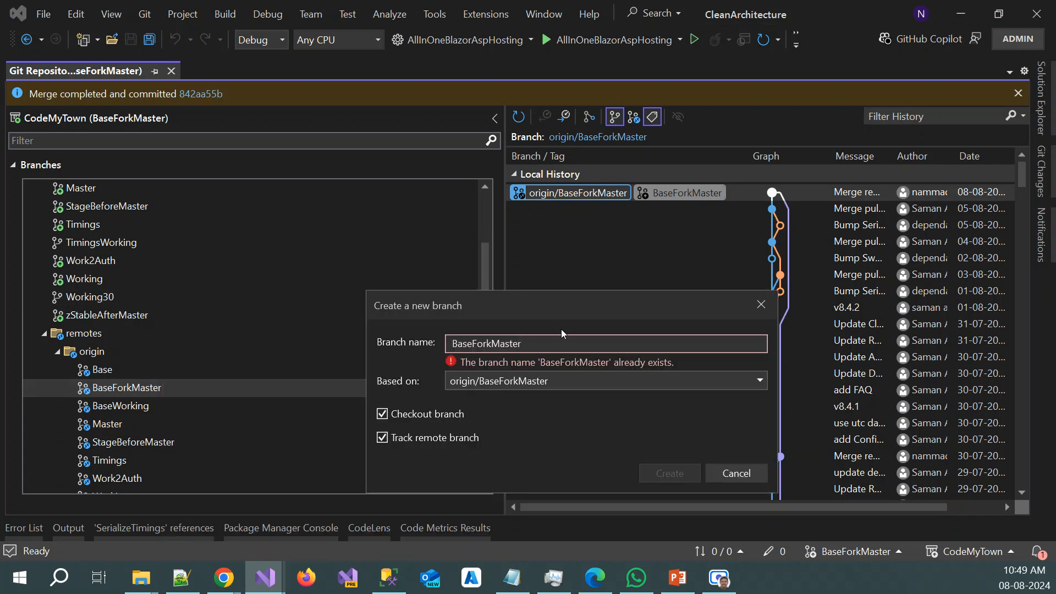
pyautogui.write('Az')
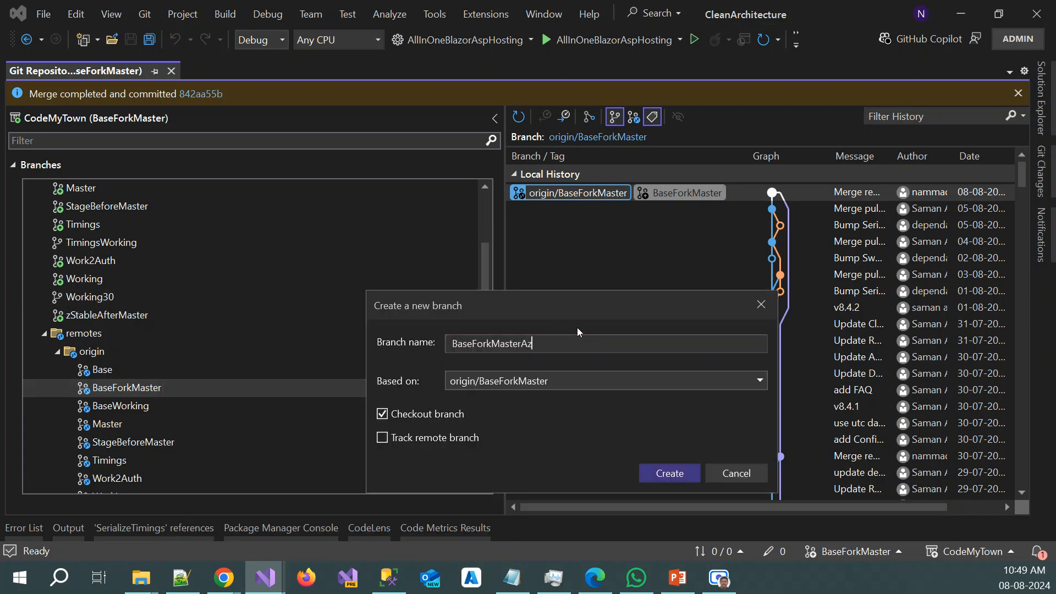
pyautogui.click(668, 473)
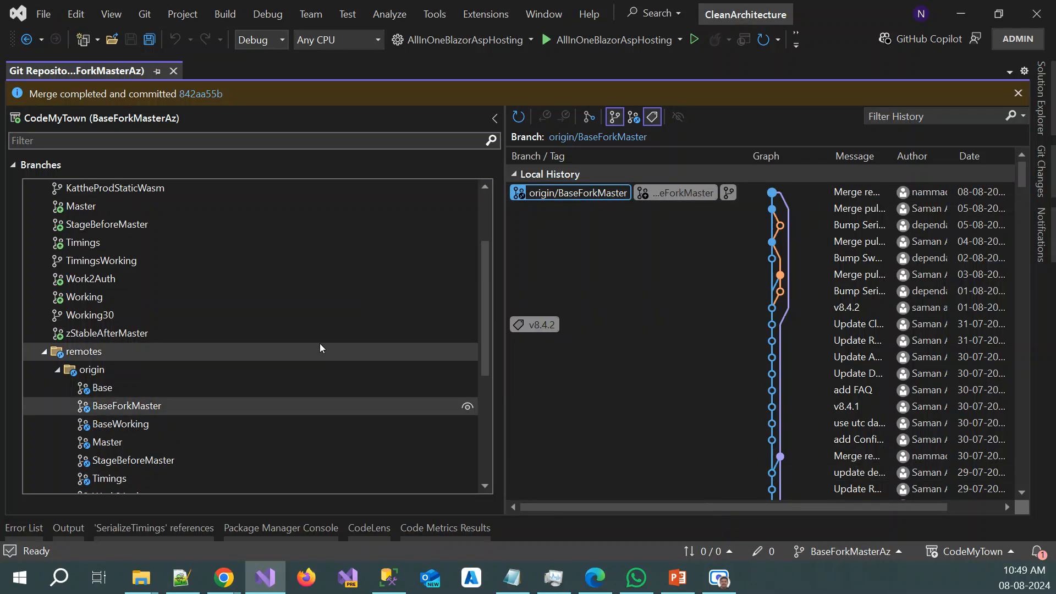
# Collapse the origin remote and merge zGitHubMadhuxyz/BaseForkMaster into BaseForkMasterAz with automatic commit enabled
pyautogui.scroll(-4, 140, 259)
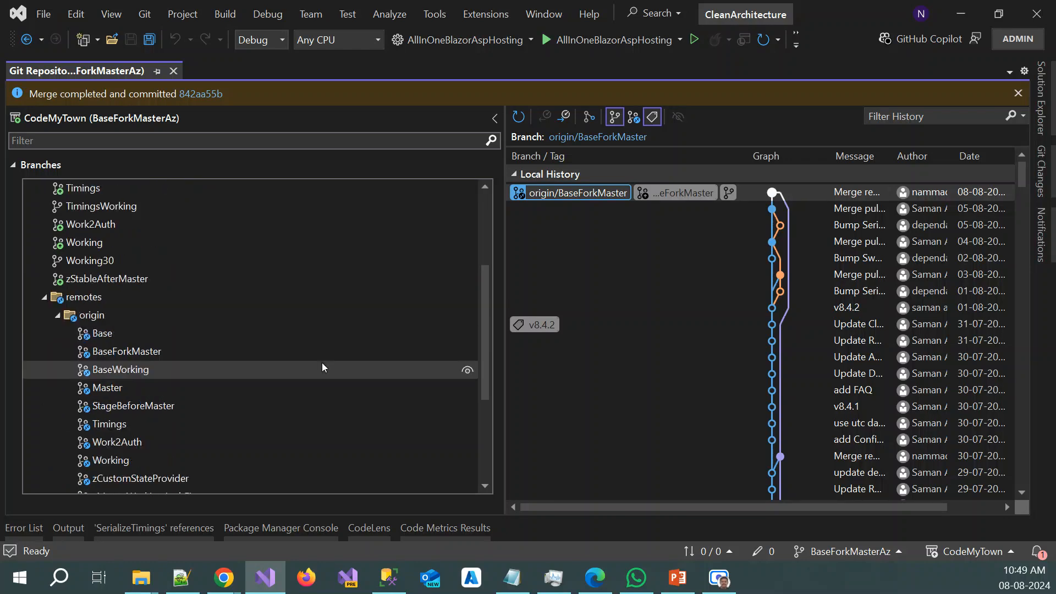
pyautogui.scroll(3, 189, 397)
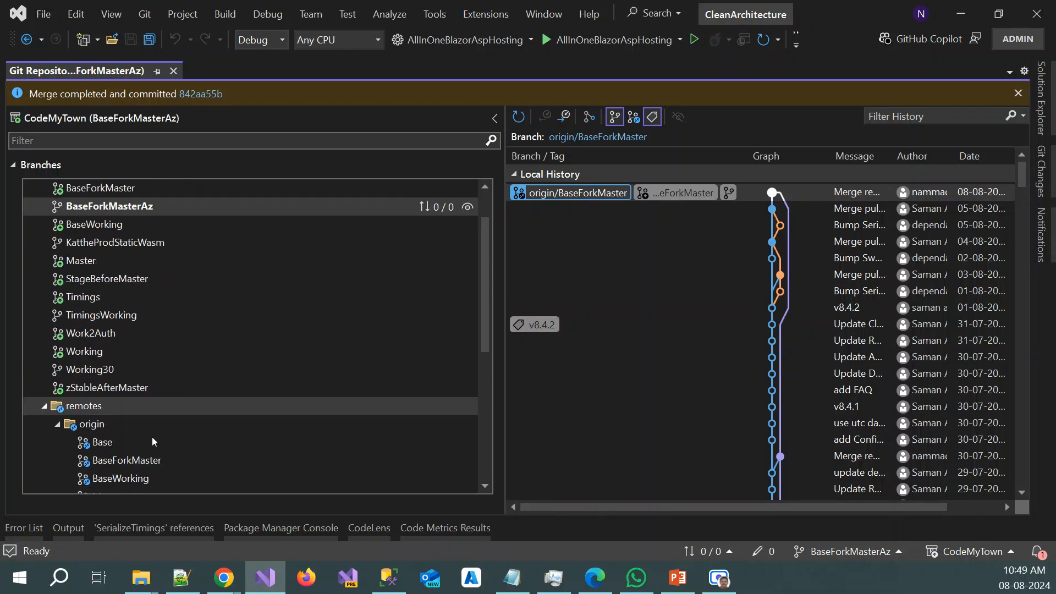
pyautogui.click(57, 423)
pyautogui.scroll(-1, 151, 447)
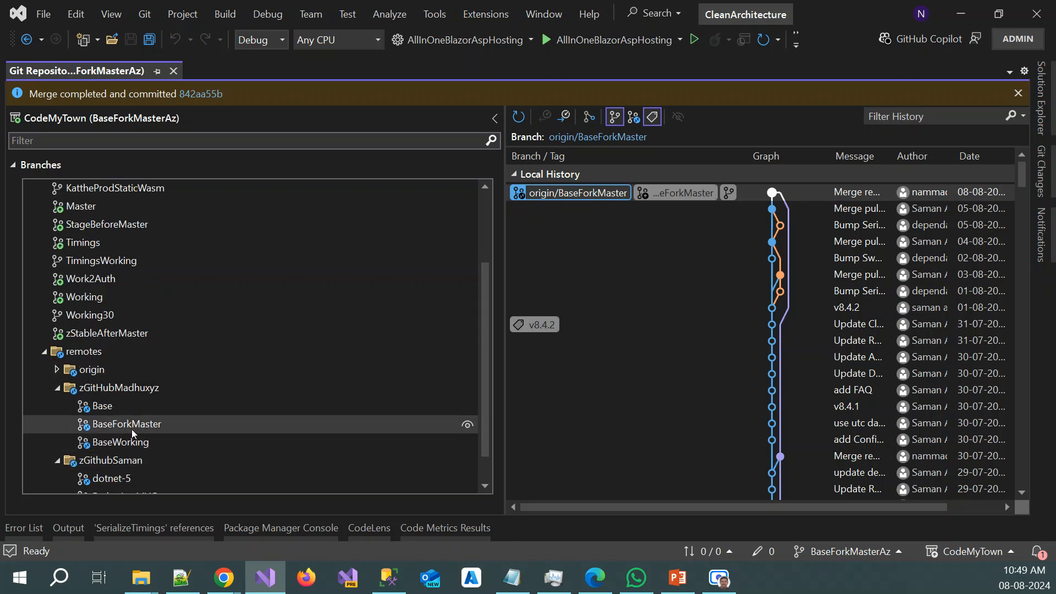
pyautogui.click(137, 425)
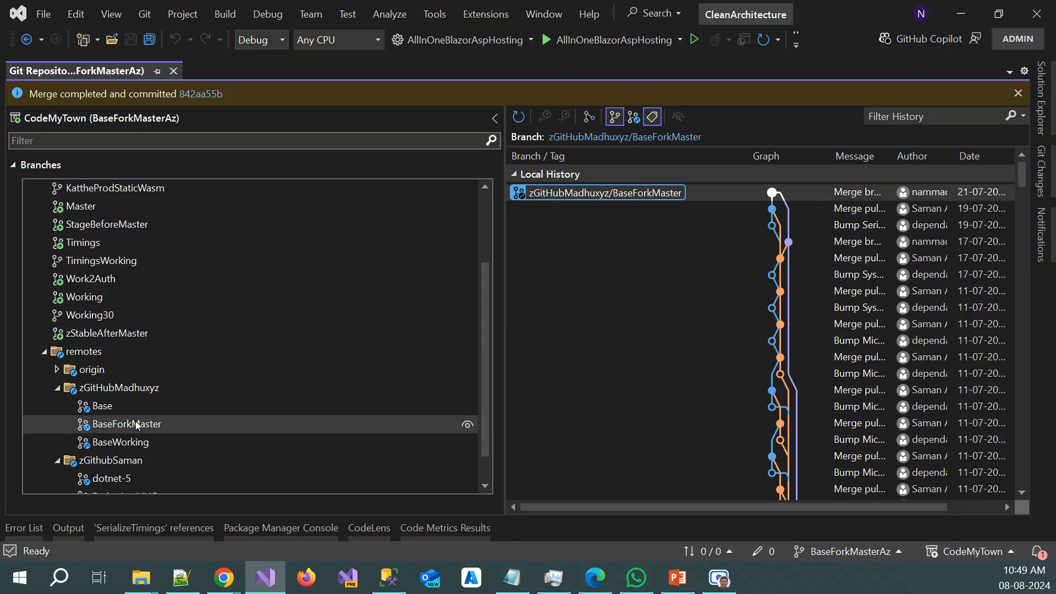
pyautogui.rightClick(137, 425)
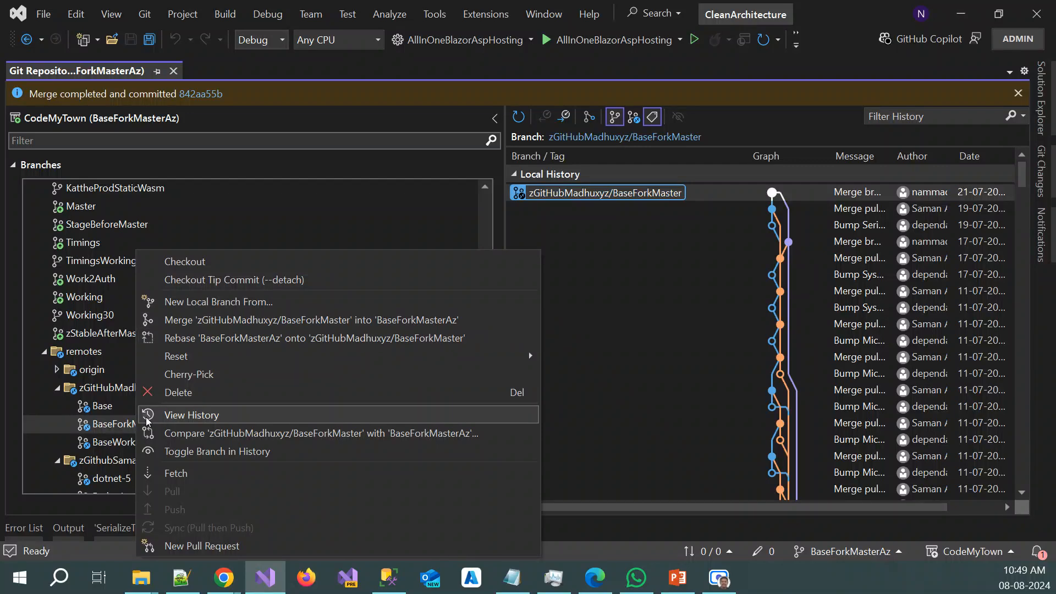
pyautogui.click(261, 319)
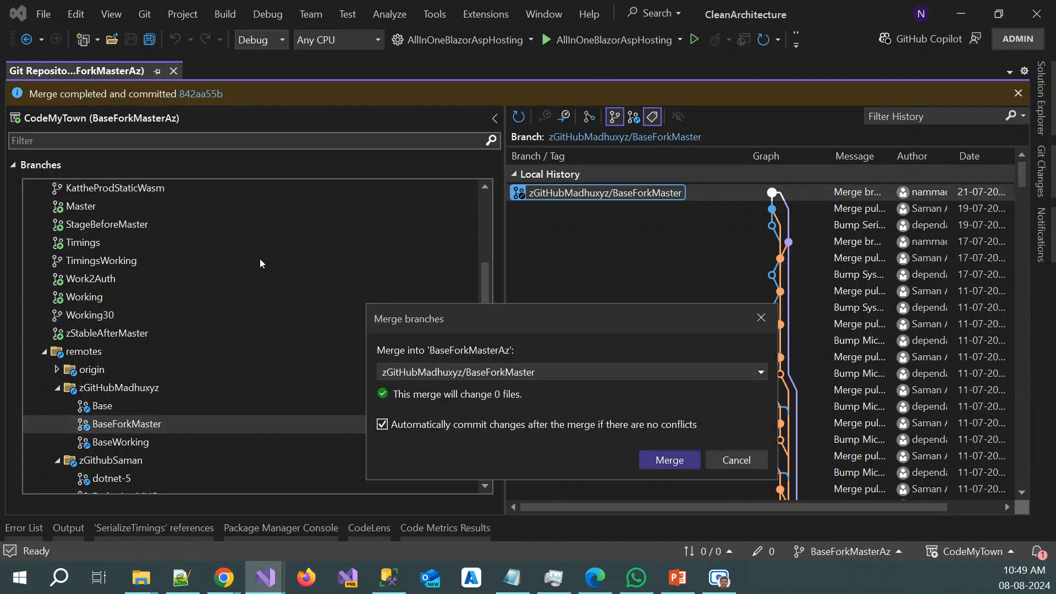
pyautogui.click(684, 461)
# Collapse the zGitHubMadhuxyz and zGithubSaman remotes in the branch tree
pyautogui.scroll(2, 192, 330)
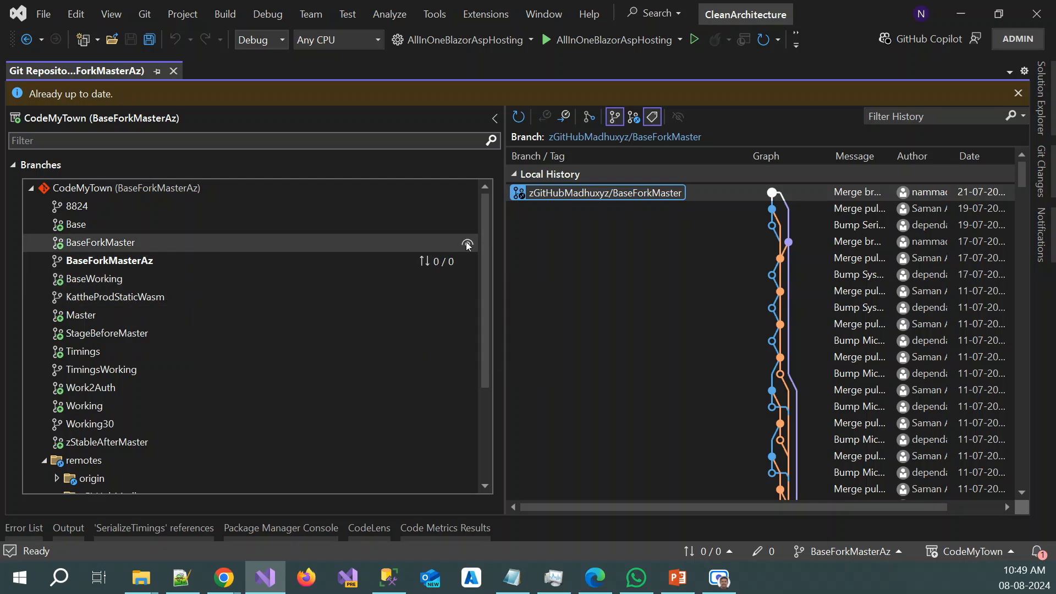
pyautogui.scroll(-3, 82, 383)
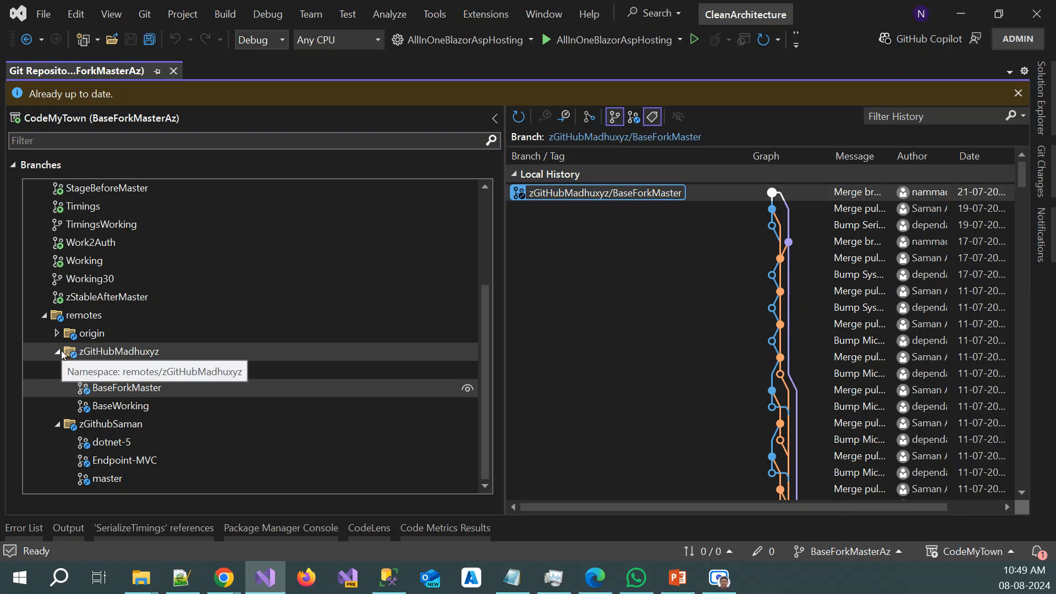
pyautogui.click(56, 352)
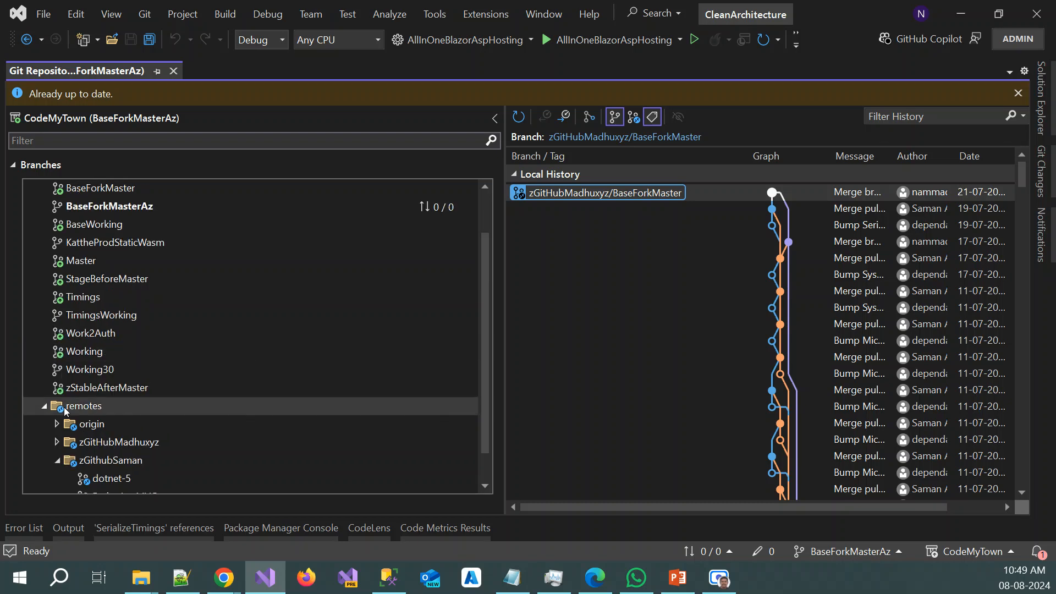
pyautogui.click(57, 462)
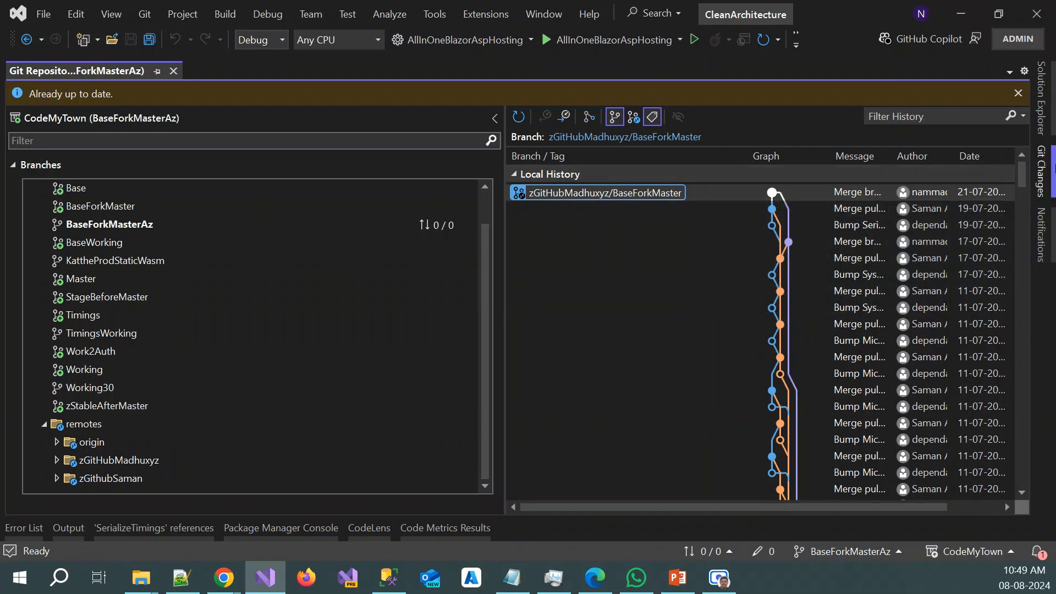
# Review the fetch and push URLs of the origin, zGitHubMadhuxyz and zGithubSaman remotes in the repository's remote settings, leaving them unmodified
pyautogui.click(1049, 169)
pyautogui.click(1018, 131)
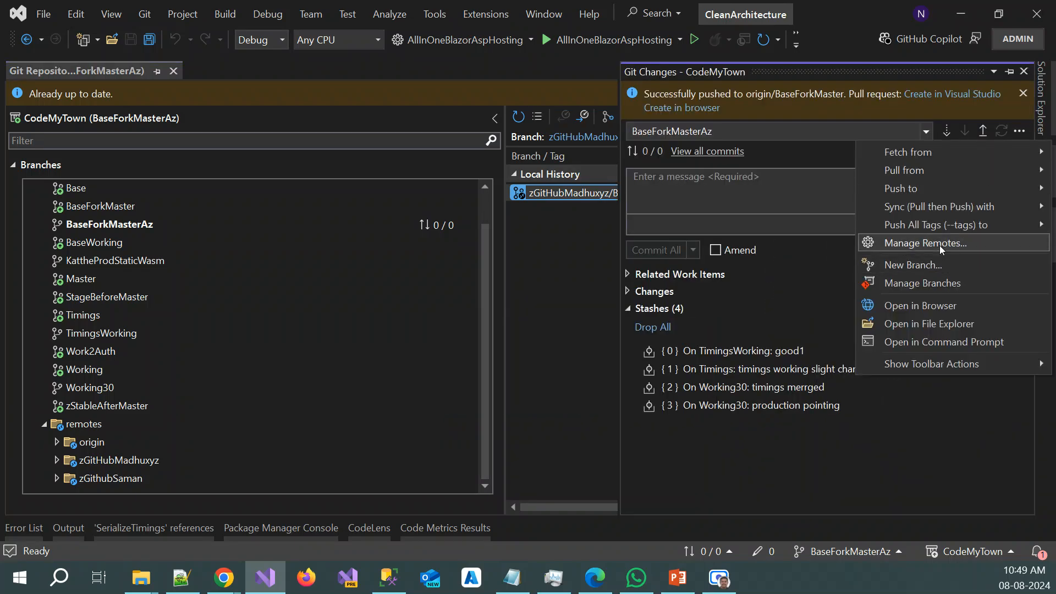
pyautogui.click(938, 245)
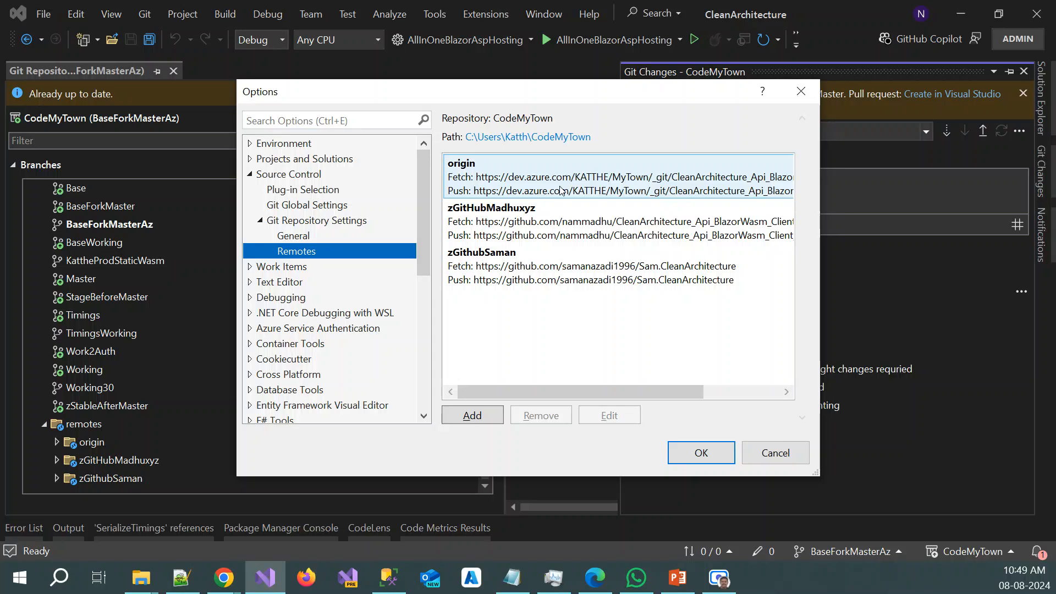
pyautogui.click(561, 192)
pyautogui.click(546, 225)
pyautogui.click(546, 266)
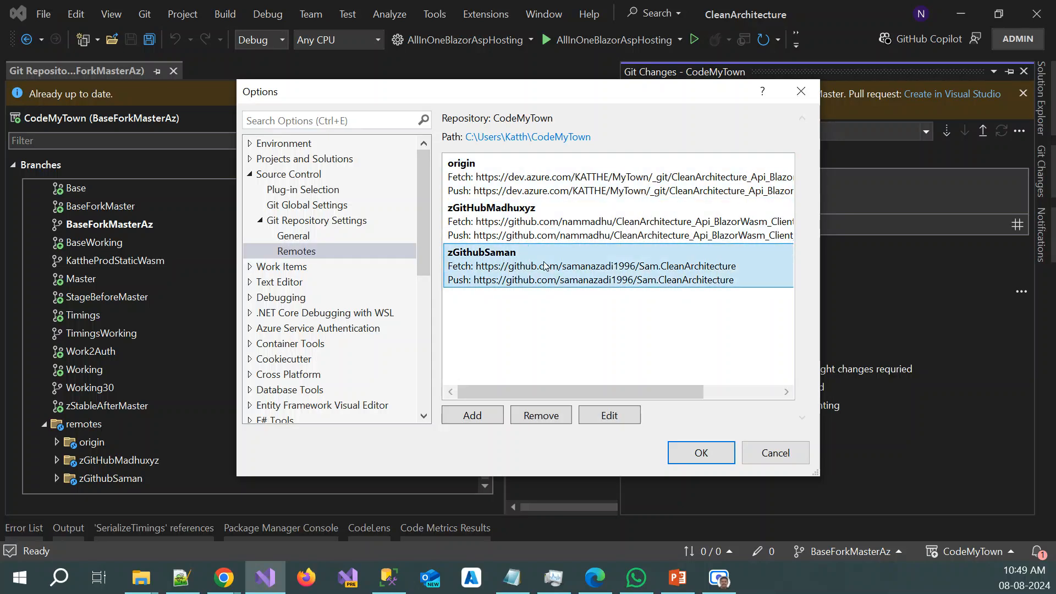
pyautogui.click(800, 456)
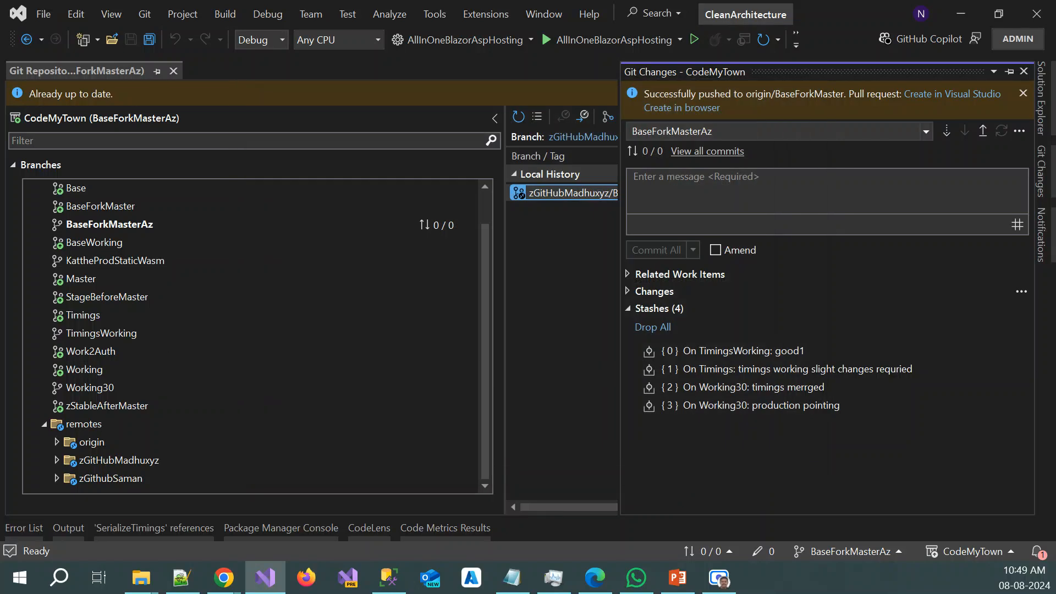
# Switch to the PowerPoint presentation showing the slide about Visual Studio working with GitHub and Azure DevOps together
pyautogui.hotkey('alt', 'Tab')
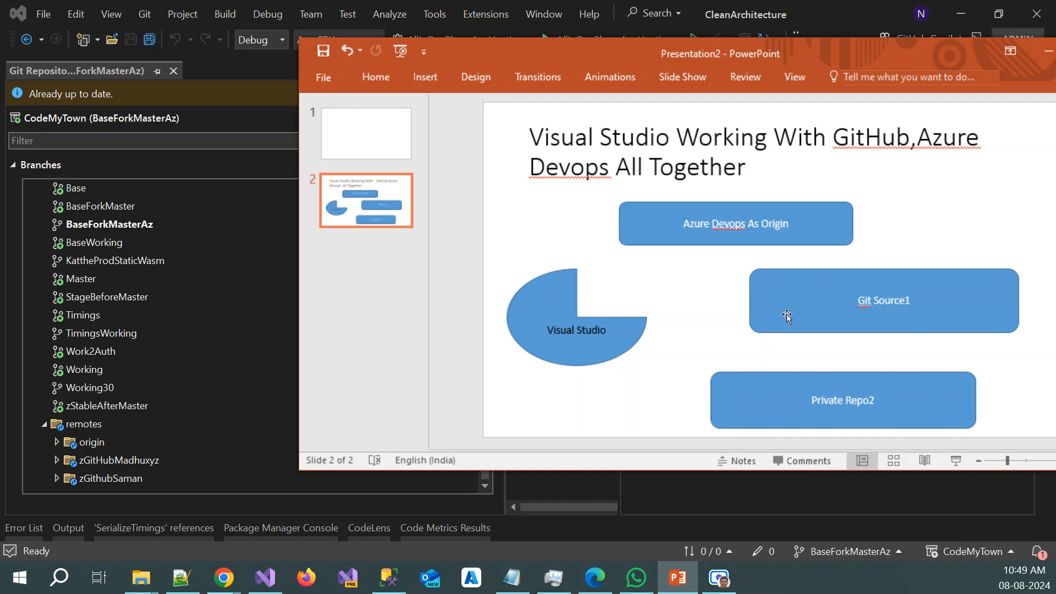